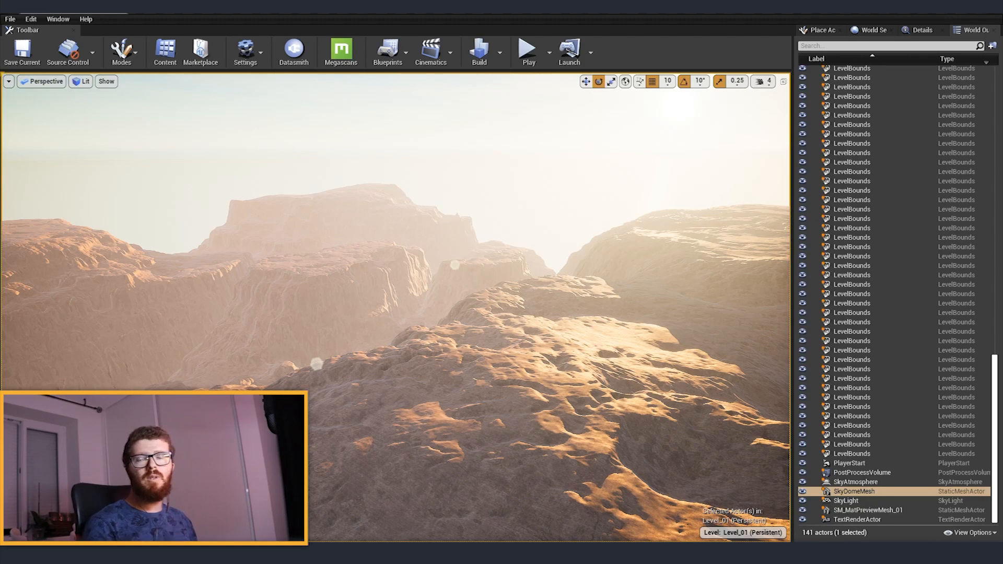
click(428, 364)
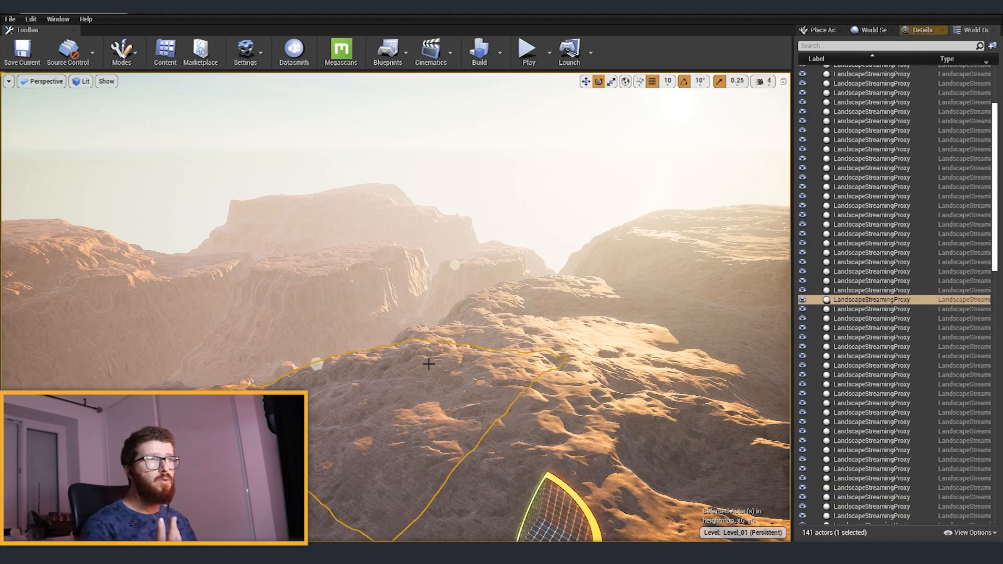
click(507, 342)
click(566, 303)
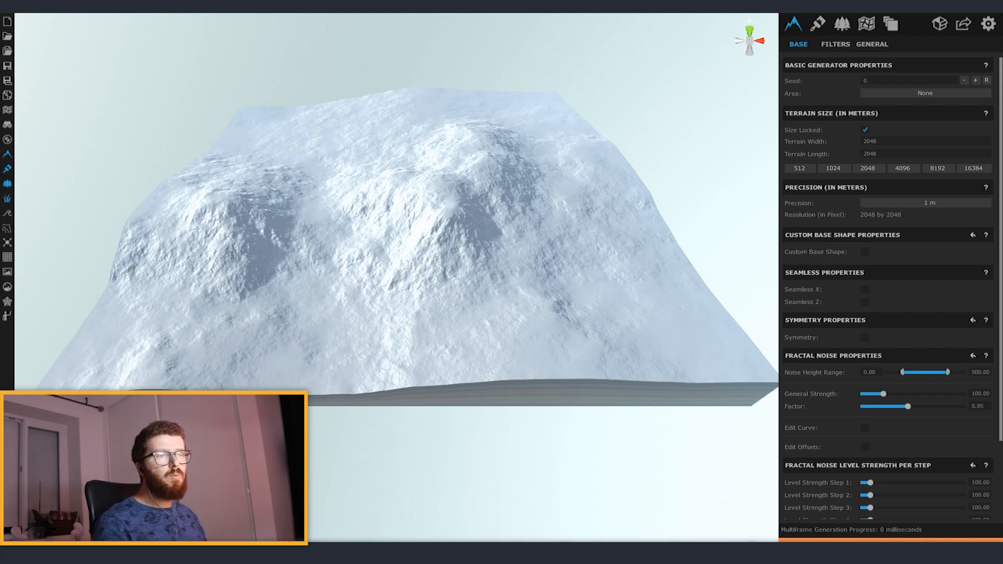
Switch to the Untitled-1 document in Photoshop to view the painted layout
mouse_move(372, 553)
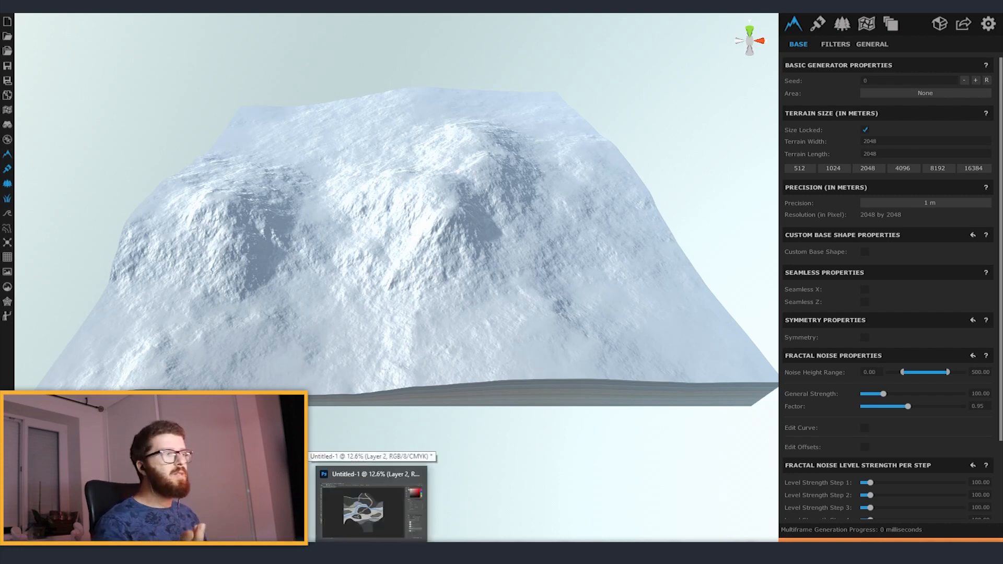
click(372, 502)
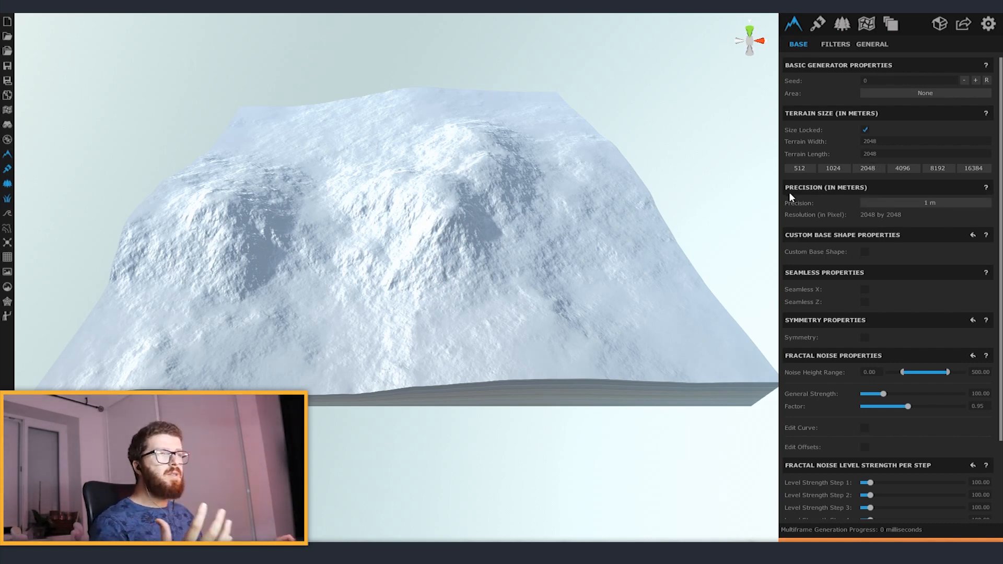
Examine the precision options available for the World Creator terrain
click(933, 205)
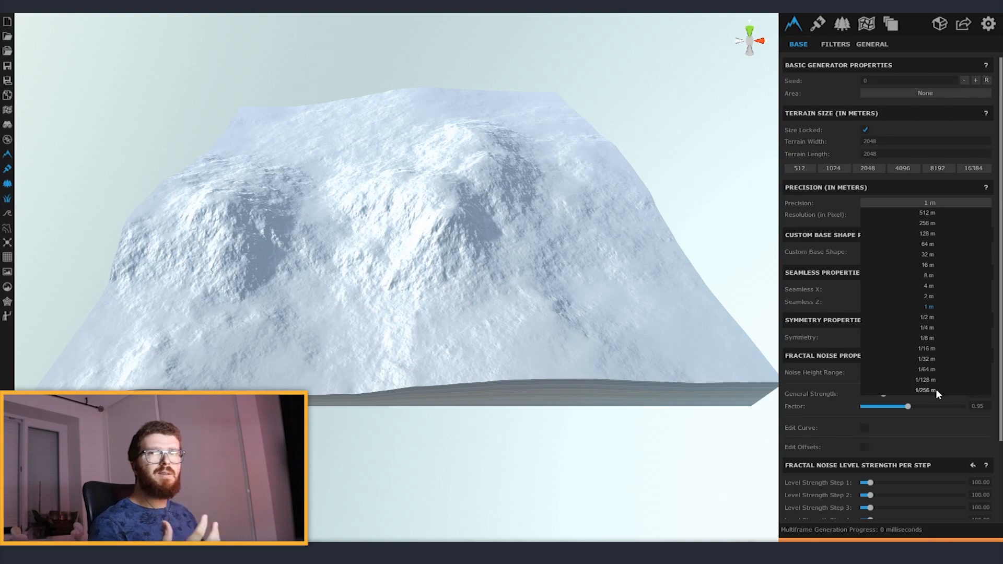
click(932, 206)
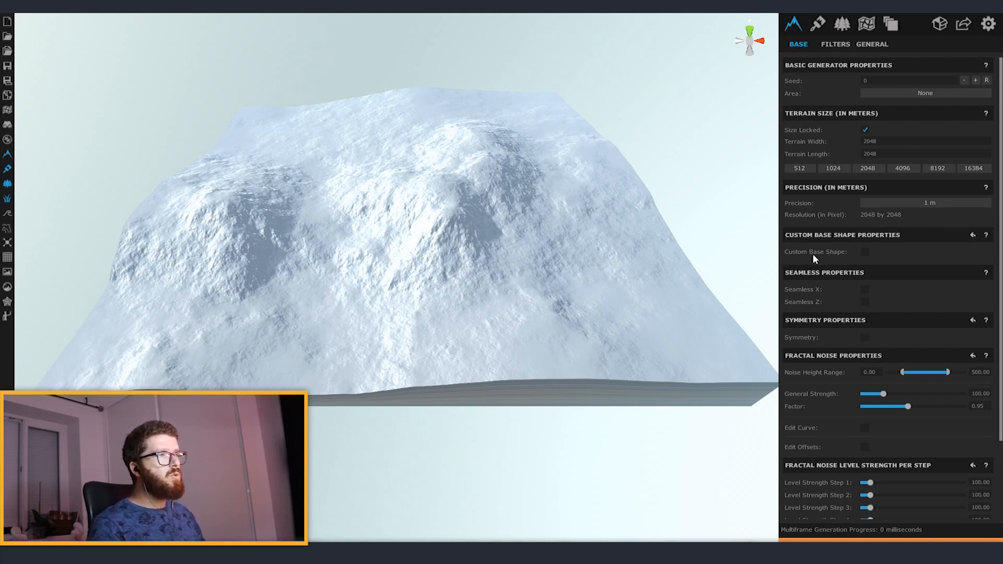
Enable the custom base shape, open its control points for editing, and flatten the entire terrain
click(865, 252)
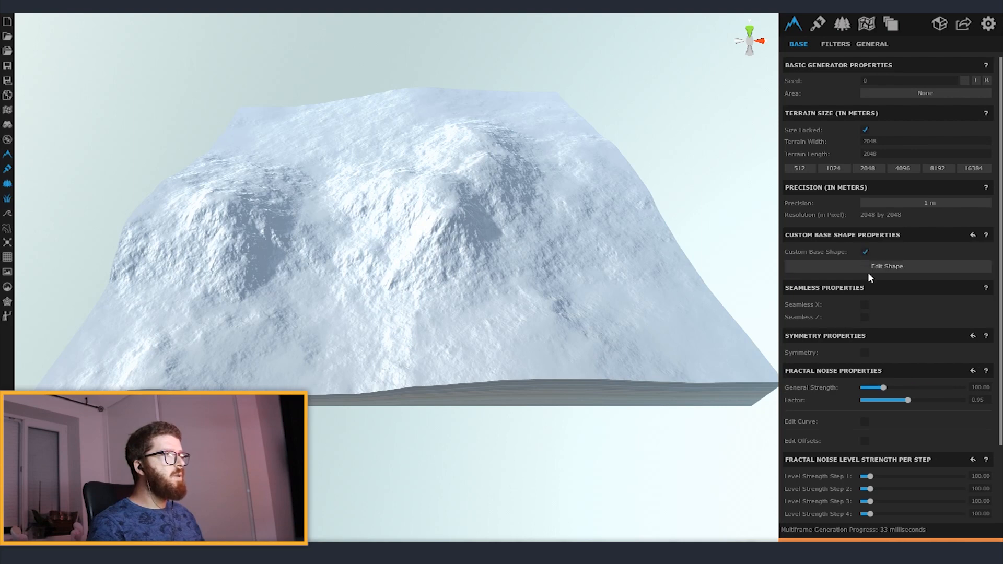
click(884, 268)
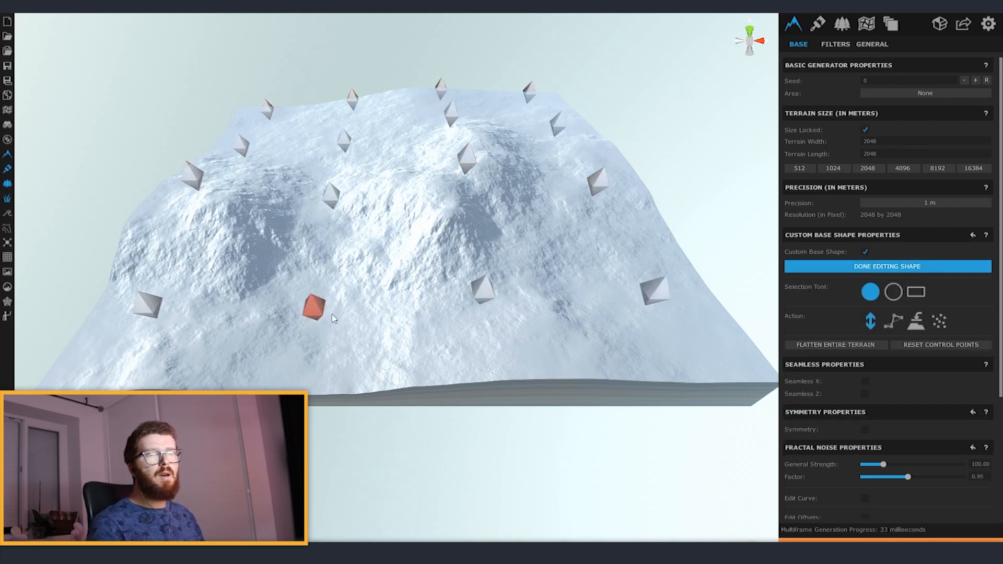
mouse_move(467, 163)
mouse_down()
mouse_move(461, 182)
mouse_move(466, 147)
mouse_move(464, 166)
mouse_up()
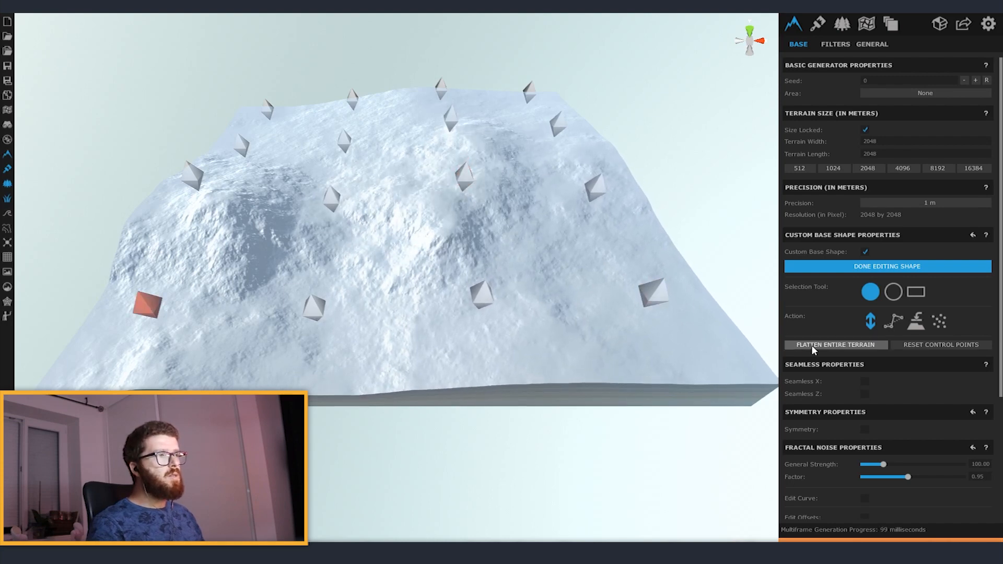
click(841, 346)
click(567, 314)
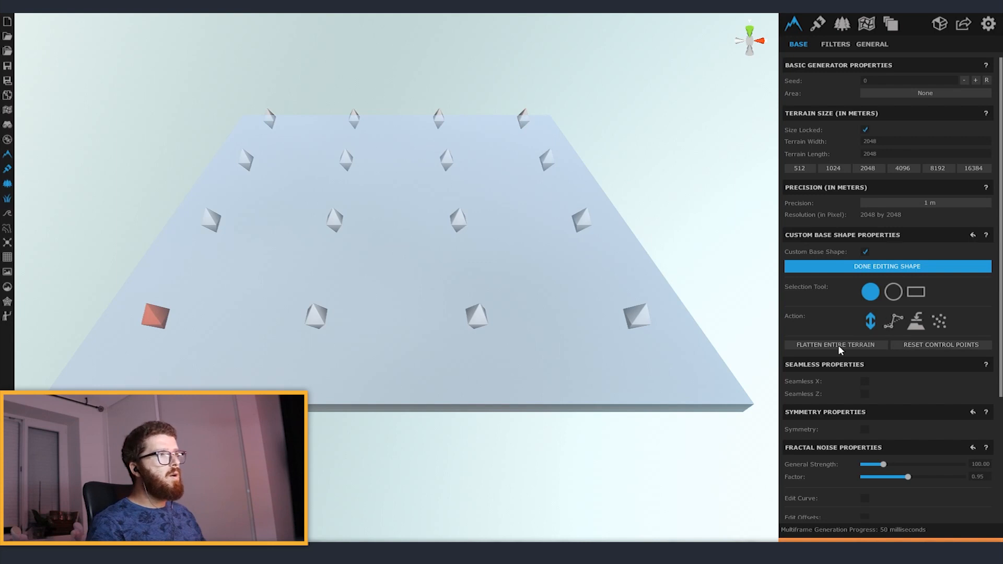
Set fractal noise level strength steps 1 and 2 to 0 and flatten the resulting terrain
scroll(849, 311, down, 5)
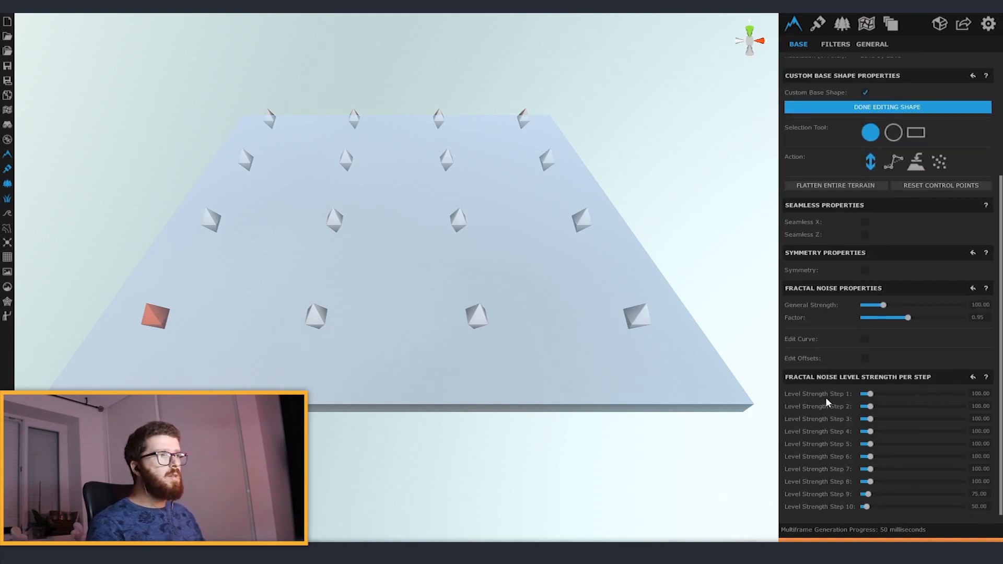
drag(871, 394, 855, 408)
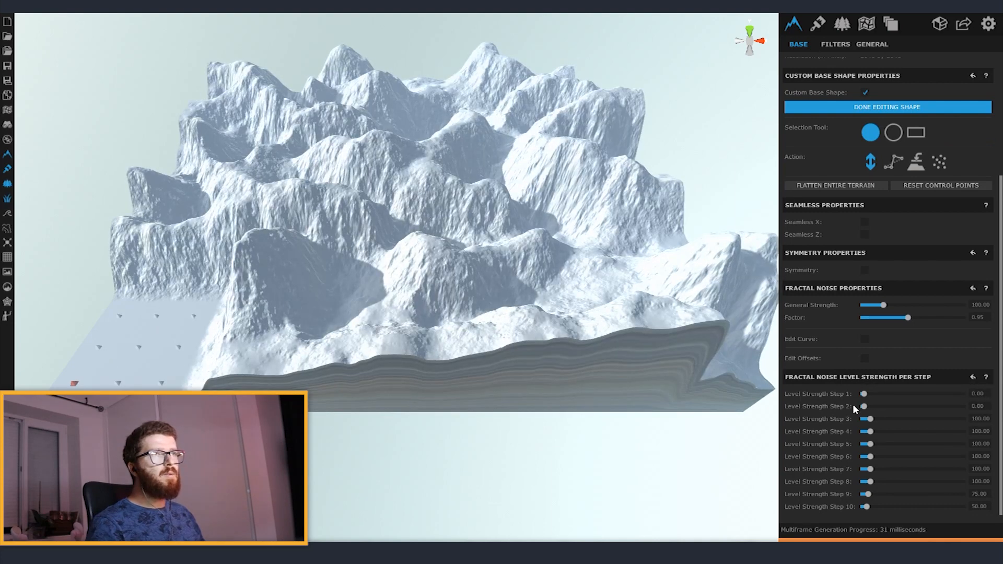
click(834, 188)
click(563, 315)
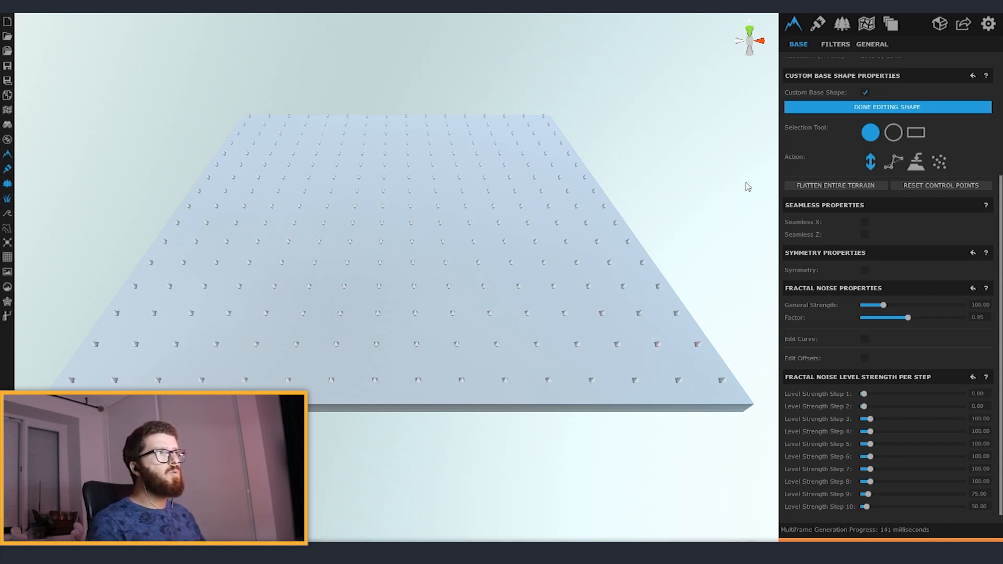
Add a texture layer with a new ground texture asset that uses the painted terrain map as its diffuse image
click(819, 24)
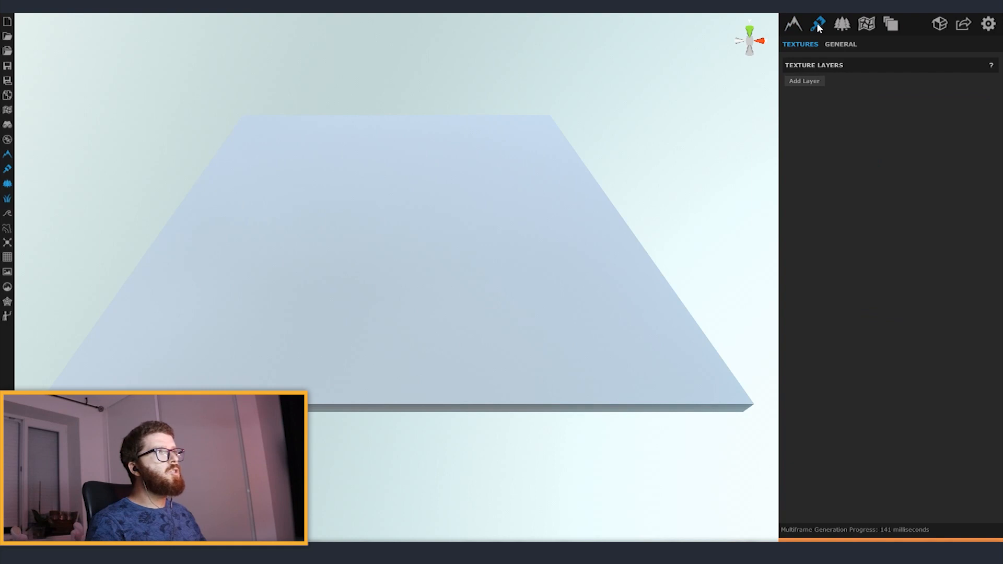
click(807, 82)
click(926, 144)
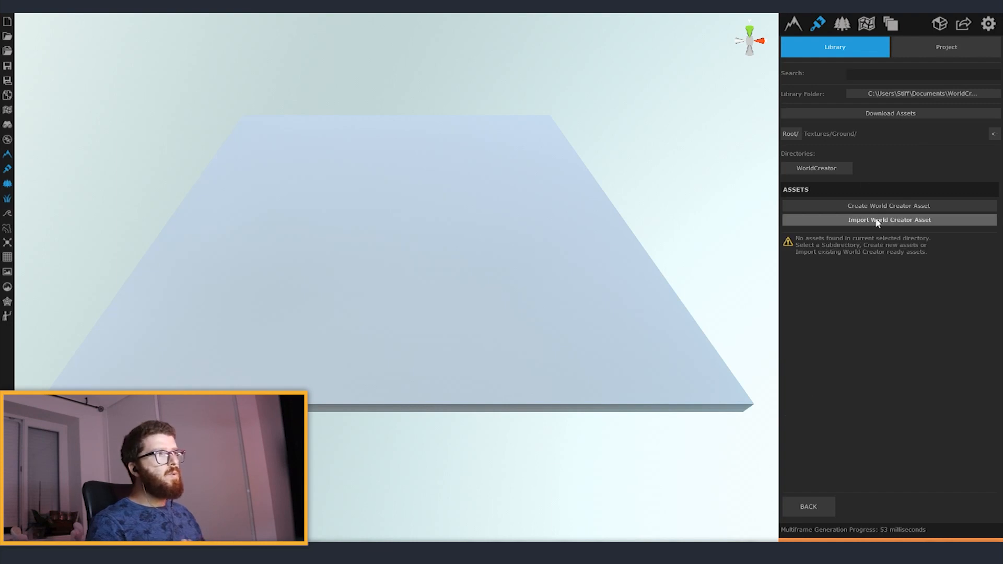
click(891, 207)
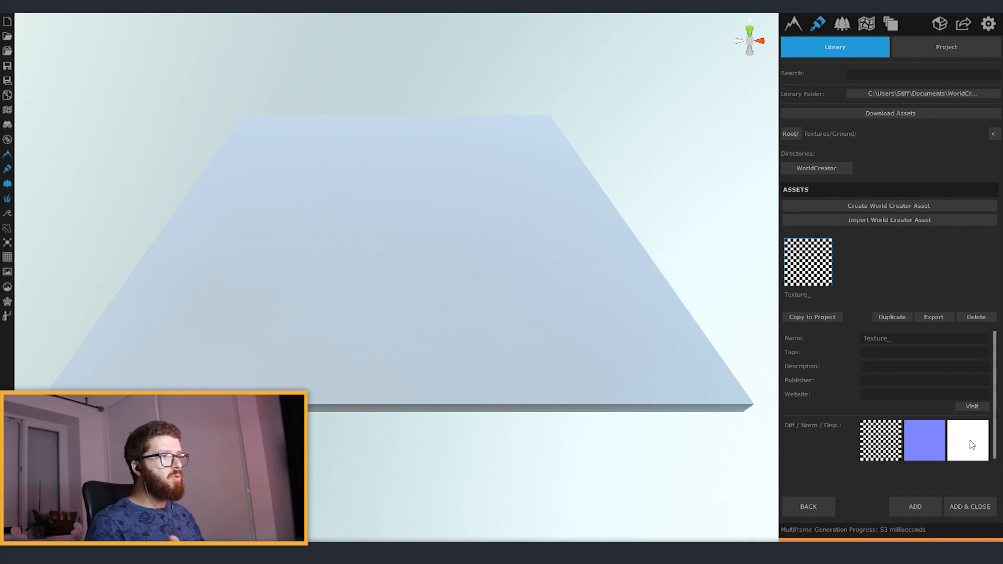
click(881, 444)
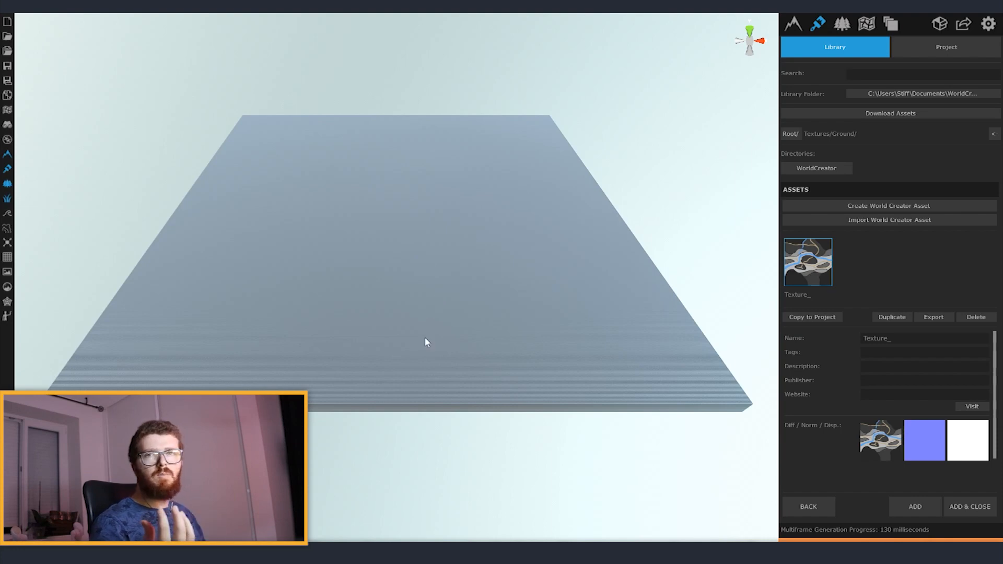
Return to the new layer's properties and set the map texture's locked tile size to 2048
scroll(427, 374, up, 5)
scroll(392, 388, up, 5)
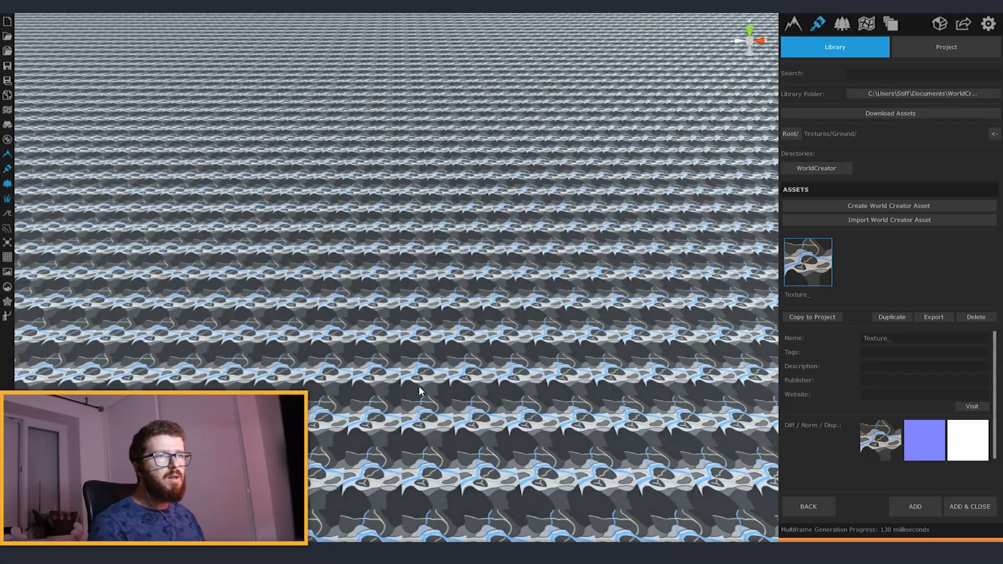
scroll(412, 374, down, 8)
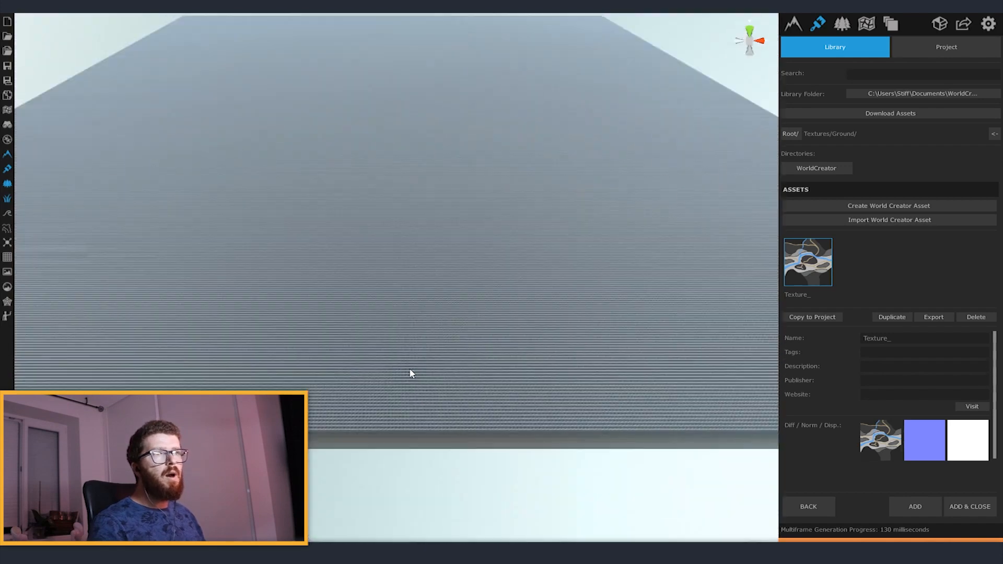
scroll(410, 373, down, 5)
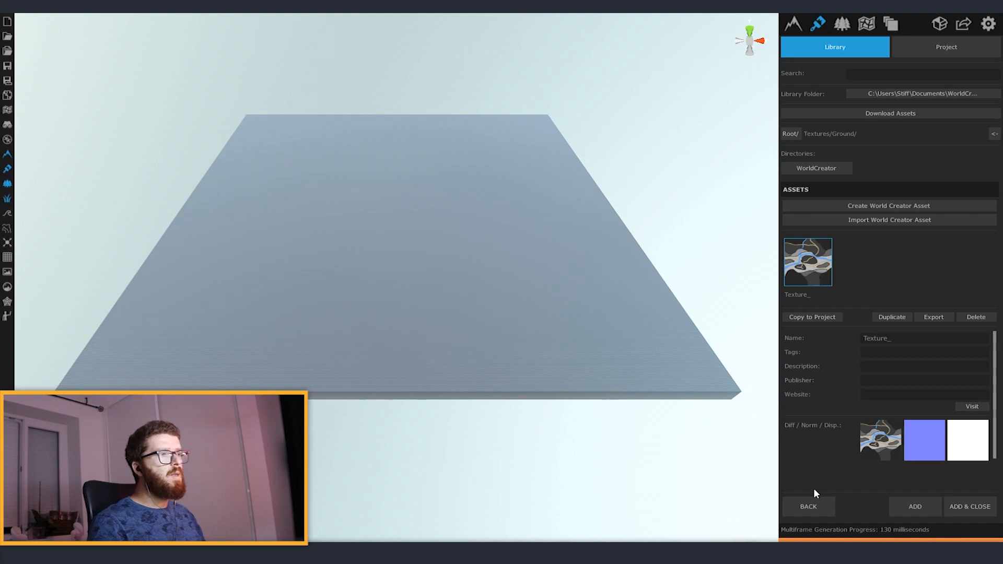
click(814, 507)
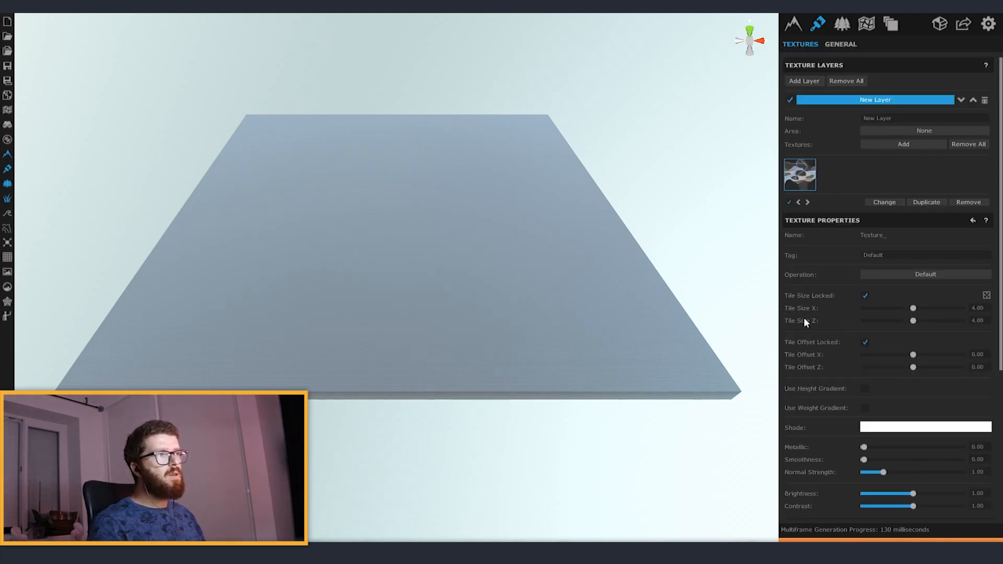
drag(985, 309, 969, 310)
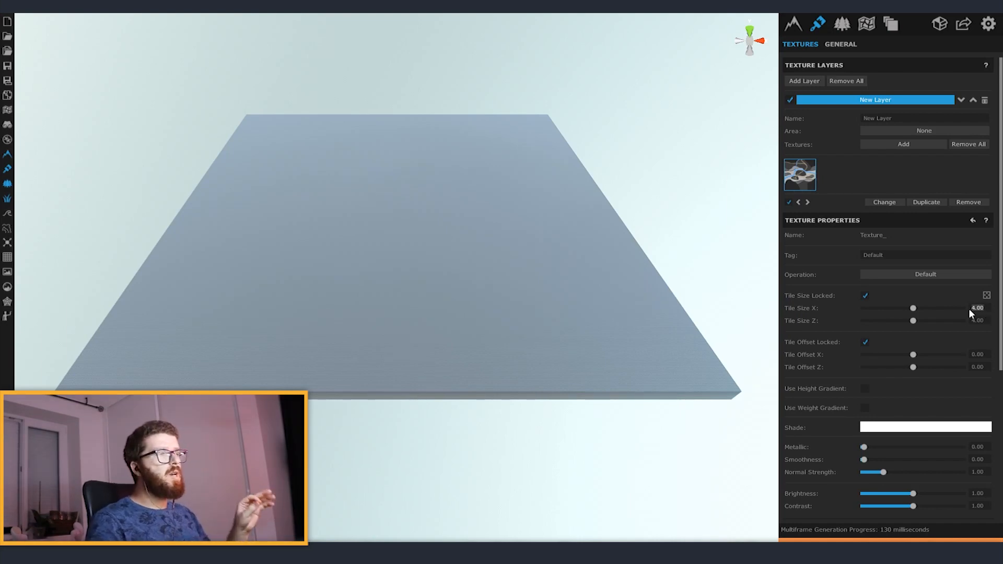
text(2048)
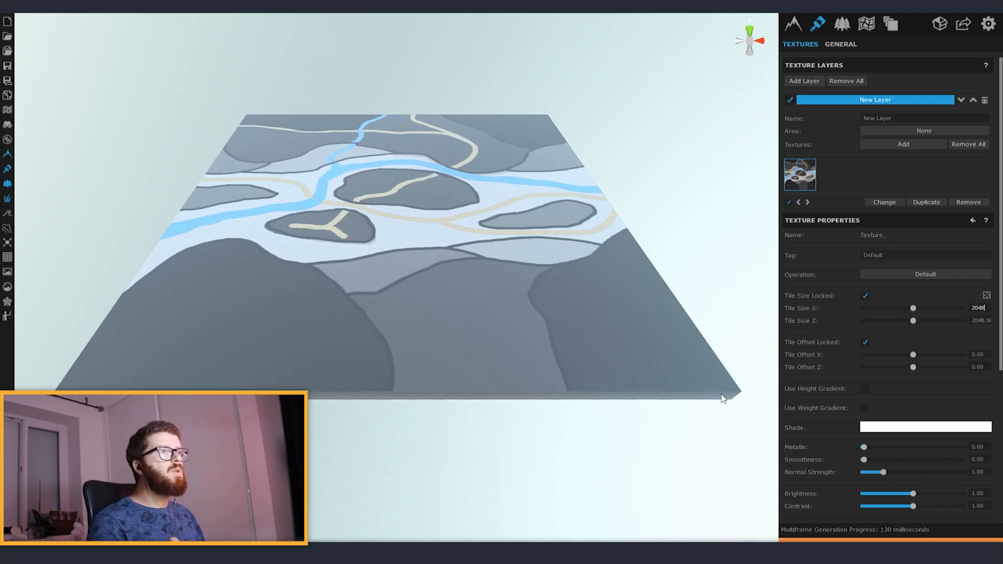
Resume editing the base shape with the circular selection and adjust its radius to about 268
click(794, 26)
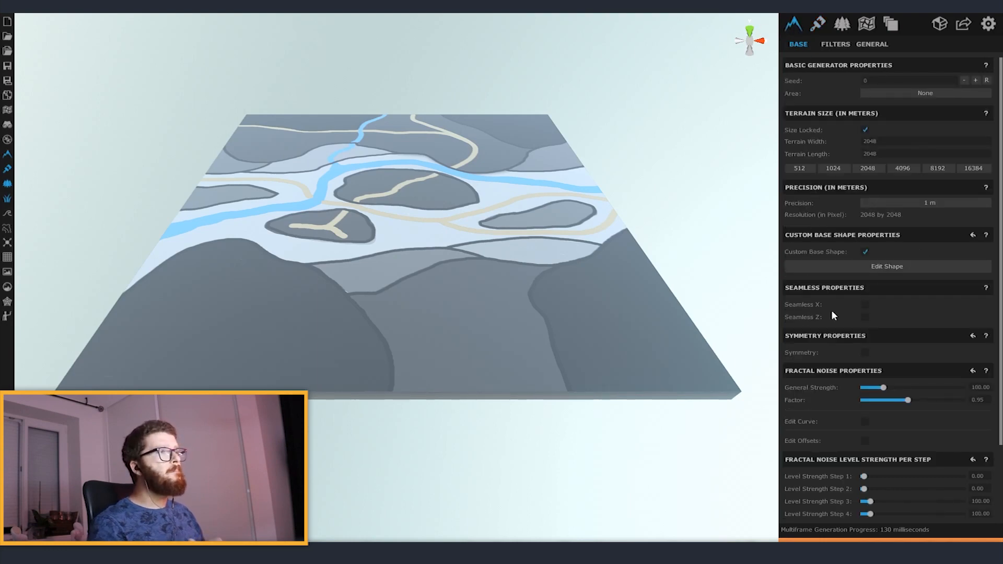
click(863, 268)
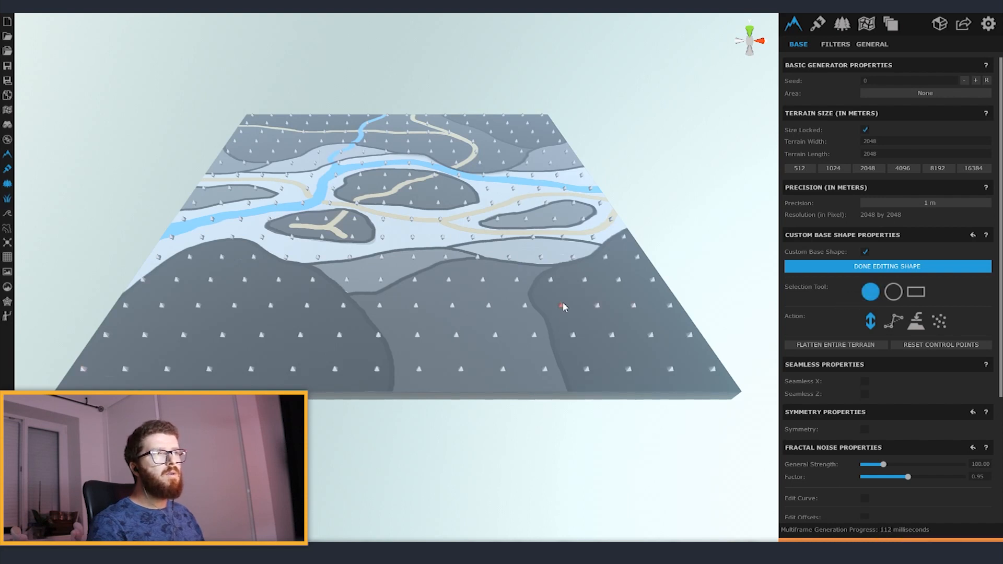
click(893, 291)
click(914, 358)
drag(916, 362, 926, 364)
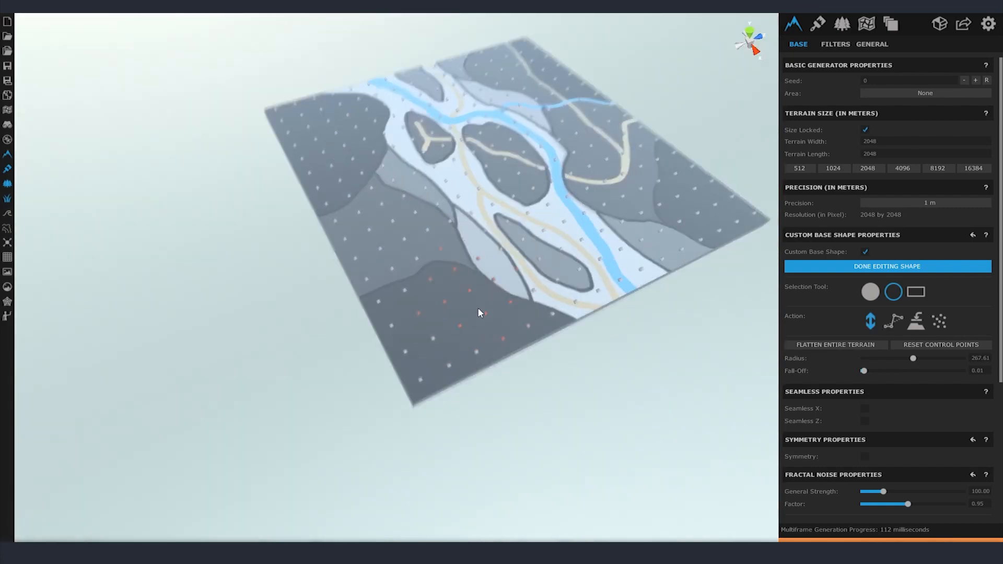
Raise circular groups of control points over the dark area beside the valley to form a mountain ridge
drag(466, 265, 420, 212)
scroll(421, 247, up, 5)
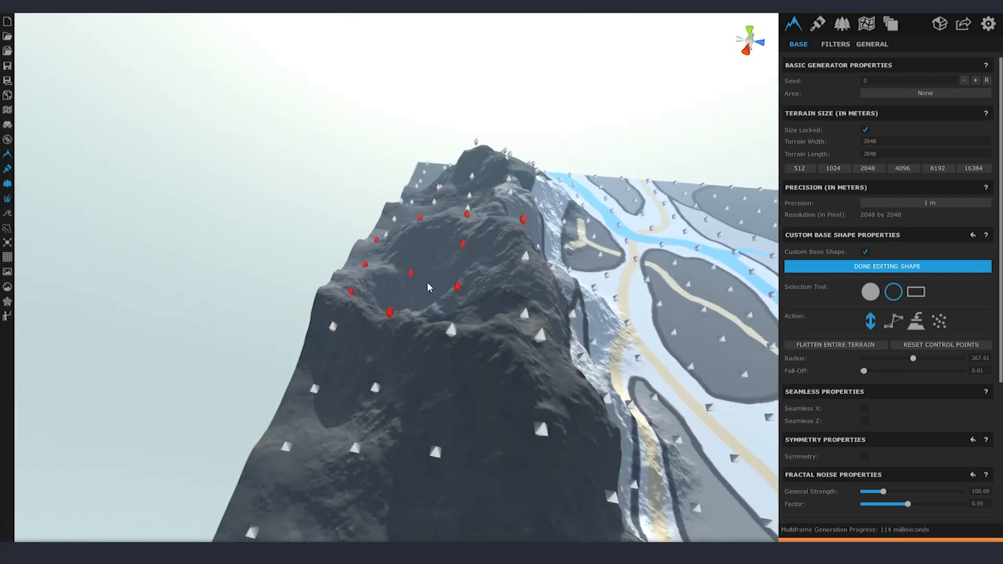
right_drag(400, 298, 470, 292)
drag(391, 335, 389, 298)
right_drag(308, 299, 209, 303)
Switch to single-point selection and lower individual control points around the river channel and valley floor
click(872, 292)
drag(324, 324, 325, 342)
drag(303, 298, 305, 313)
right_drag(305, 313, 366, 339)
drag(325, 263, 327, 277)
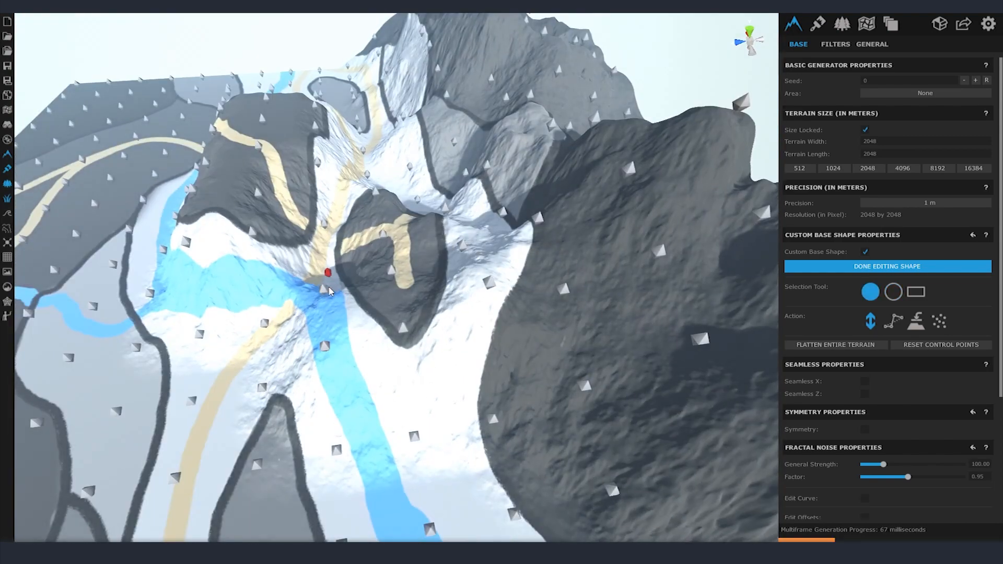
drag(334, 366, 335, 383)
drag(460, 238, 460, 254)
right_drag(460, 277, 413, 251)
drag(412, 259, 411, 278)
drag(418, 214, 419, 221)
drag(403, 375, 406, 387)
Raise three single control points on the terrain around the river valley
right_drag(405, 385, 471, 335)
drag(459, 335, 460, 314)
drag(415, 423, 415, 405)
drag(473, 460, 474, 444)
Switch to circular selection and raise several groups of control points to build up the high ground
click(894, 291)
right_drag(472, 444, 334, 361)
drag(319, 347, 319, 319)
drag(425, 313, 427, 287)
right_drag(433, 293, 366, 309)
drag(444, 318, 445, 295)
drag(510, 358, 510, 340)
right_drag(510, 340, 460, 277)
drag(460, 277, 460, 256)
drag(465, 303, 466, 283)
Smooth seven groups of control points across the raised terrain with the circular selection
right_drag(523, 355, 471, 293)
click(894, 321)
click(519, 337)
click(395, 358)
right_drag(396, 358, 461, 290)
click(460, 291)
click(355, 314)
click(481, 251)
right_drag(480, 251, 491, 268)
click(490, 268)
click(429, 257)
right_drag(375, 185, 454, 256)
Switch back to raising and lowering single control points and lower two of them
click(870, 321)
click(870, 292)
drag(432, 241, 434, 288)
right_drag(433, 289, 416, 299)
drag(417, 299, 416, 326)
Raise five single control points, working around the river toward the terrain's outer edge
right_drag(513, 314, 328, 318)
drag(328, 318, 324, 282)
drag(135, 348, 135, 326)
right_drag(136, 330, 355, 350)
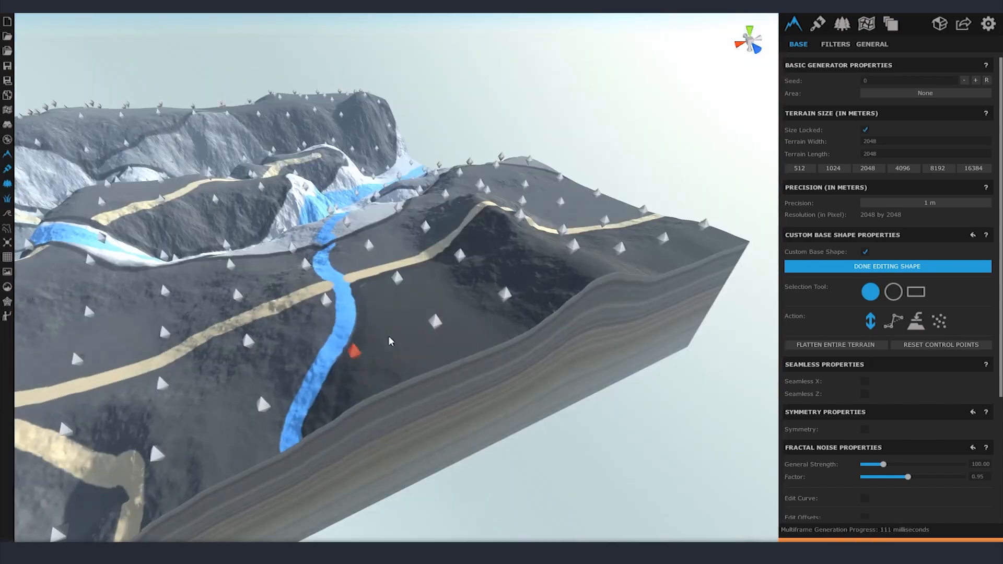
drag(356, 351, 398, 251)
right_drag(399, 251, 408, 276)
drag(407, 276, 405, 252)
drag(297, 379, 291, 345)
Lower three single control points to refine the terrain relief around the painted map features
right_drag(290, 345, 395, 240)
drag(395, 240, 395, 256)
right_drag(394, 256, 464, 314)
drag(464, 314, 464, 332)
right_drag(464, 332, 323, 350)
drag(323, 350, 323, 363)
Fine-tune the relief with six single control points, raising four and lowering two
right_drag(323, 362, 411, 299)
drag(411, 298, 411, 282)
right_drag(412, 282, 454, 293)
drag(453, 292, 453, 277)
right_drag(453, 277, 399, 244)
mouse_move(369, 292)
mouse_down()
mouse_move(372, 349)
mouse_move(369, 312)
mouse_up()
right_drag(367, 308, 311, 345)
drag(311, 345, 310, 360)
right_drag(311, 361, 422, 334)
drag(422, 335, 423, 301)
drag(460, 326, 461, 307)
right_drag(460, 307, 397, 293)
Switch to circular selection and raise four groups of control points to heighten the mountains
click(894, 292)
drag(411, 261, 411, 225)
drag(301, 261, 298, 221)
right_drag(298, 222, 517, 277)
drag(517, 277, 551, 233)
right_drag(551, 233, 546, 293)
drag(547, 292, 546, 263)
right_drag(547, 263, 570, 204)
Smooth the control points in one pass across the raised mountains
click(893, 321)
drag(564, 204, 302, 196)
right_drag(302, 195, 365, 261)
Return to single-point raising and lowering, and lower one control point and raise another near the mountain ridge
click(871, 292)
click(870, 321)
drag(382, 305, 383, 327)
drag(317, 263, 319, 245)
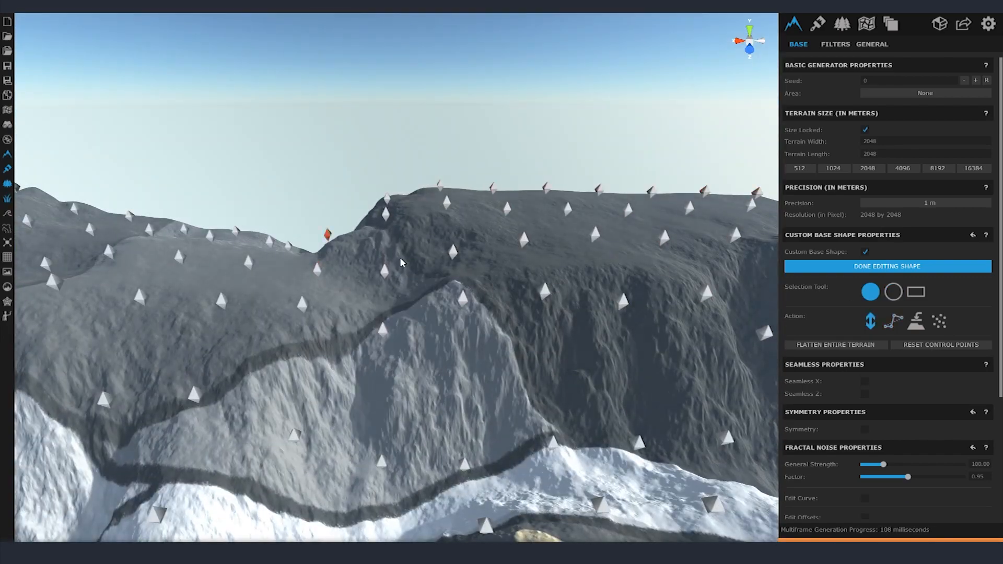
Lower five single control points around the mountain slopes and valley
right_drag(319, 246, 412, 217)
drag(412, 218, 412, 251)
right_drag(412, 251, 405, 314)
drag(406, 314, 402, 330)
drag(689, 258, 683, 273)
right_drag(683, 273, 426, 261)
drag(427, 261, 425, 282)
right_drag(425, 282, 393, 324)
drag(393, 324, 399, 350)
Reshape the slopes beside the river with seven single control points, raising four and lowering three
right_drag(398, 347, 436, 235)
drag(437, 236, 408, 206)
right_drag(408, 206, 403, 250)
drag(406, 262, 407, 275)
drag(327, 209, 329, 189)
right_drag(329, 189, 348, 246)
drag(348, 246, 350, 287)
drag(493, 250, 495, 277)
drag(616, 303, 617, 282)
right_drag(297, 230, 335, 314)
drag(334, 314, 334, 295)
Lower a group of control points beside the river using a circular selection with radius about 137, and smooth them
click(894, 292)
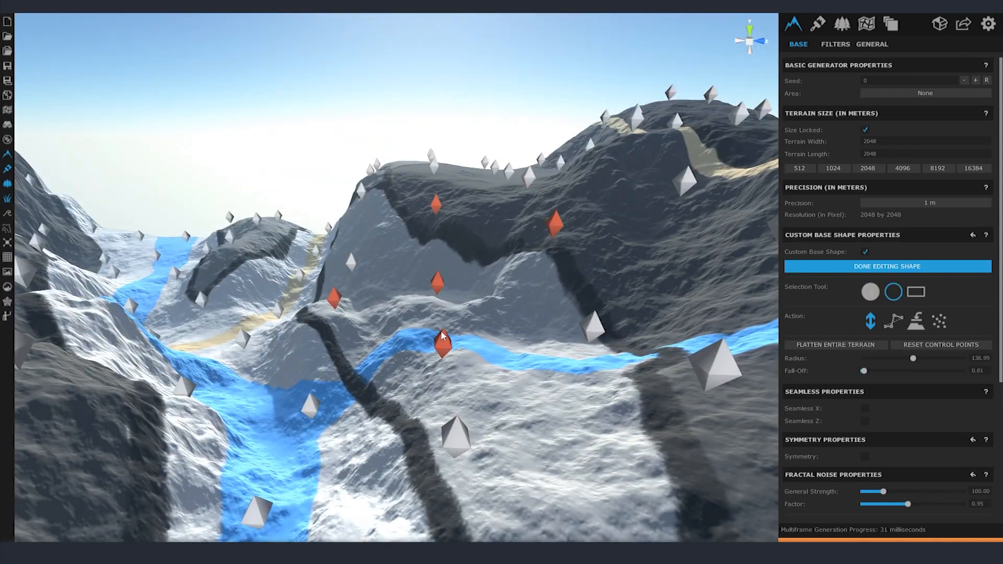
drag(440, 334, 441, 360)
click(894, 321)
click(433, 336)
Return to single-point raising and lowering, and lower three control points on the dark mountain slopes
click(870, 317)
click(870, 292)
right_drag(522, 261, 397, 303)
drag(597, 230, 598, 238)
right_drag(598, 238, 489, 283)
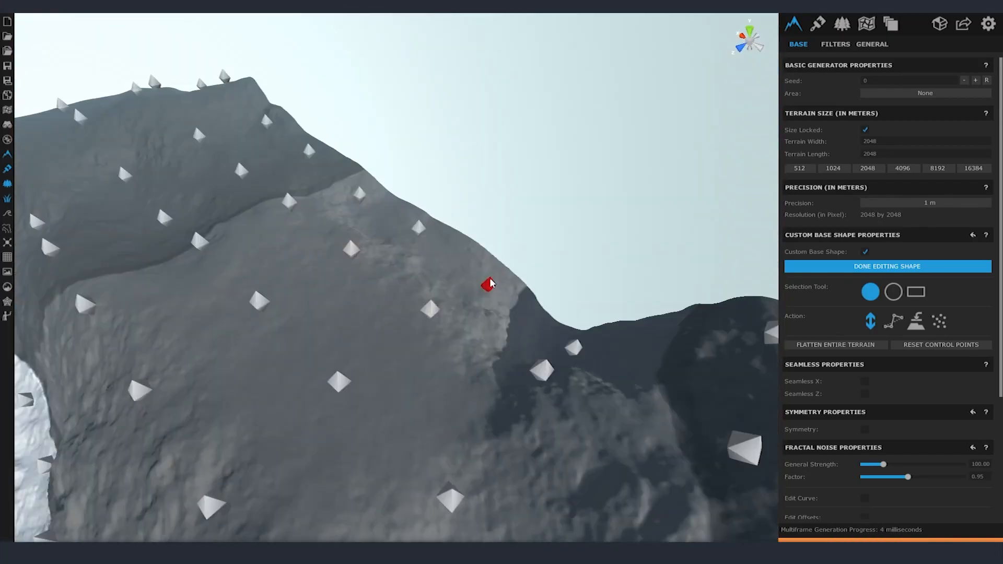
drag(489, 283, 489, 293)
right_drag(489, 293, 435, 170)
drag(435, 170, 435, 180)
right_drag(436, 181, 336, 286)
Raise one more single control point and switch back to circular selection
click(532, 337)
drag(336, 285, 336, 277)
right_drag(337, 277, 553, 273)
click(894, 292)
right_drag(644, 259, 575, 334)
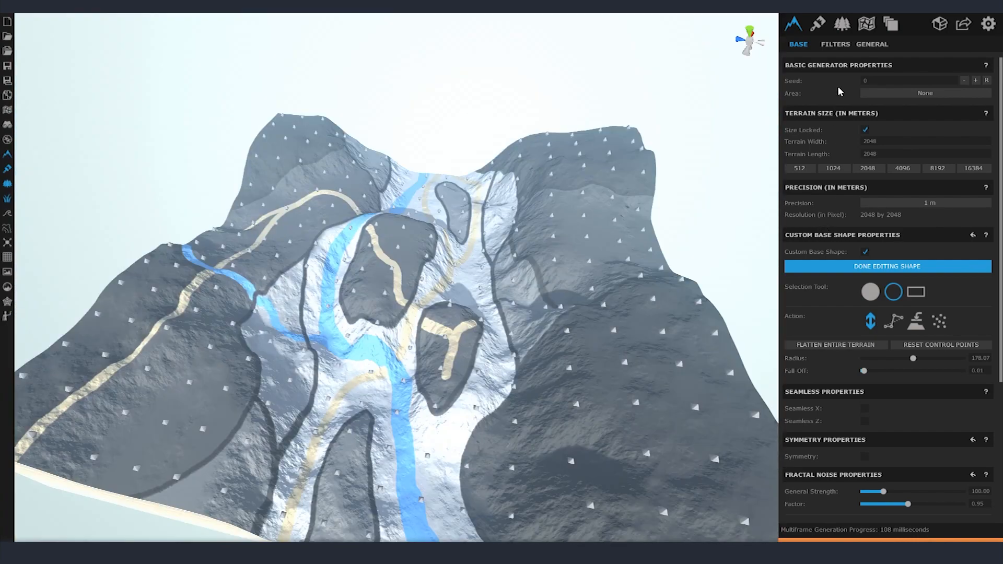
Inspect the sculpted slopes around the river valley from several angles and finish editing the base shape
scroll(402, 359, up, 3)
right_drag(402, 360, 291, 343)
scroll(293, 344, up, 3)
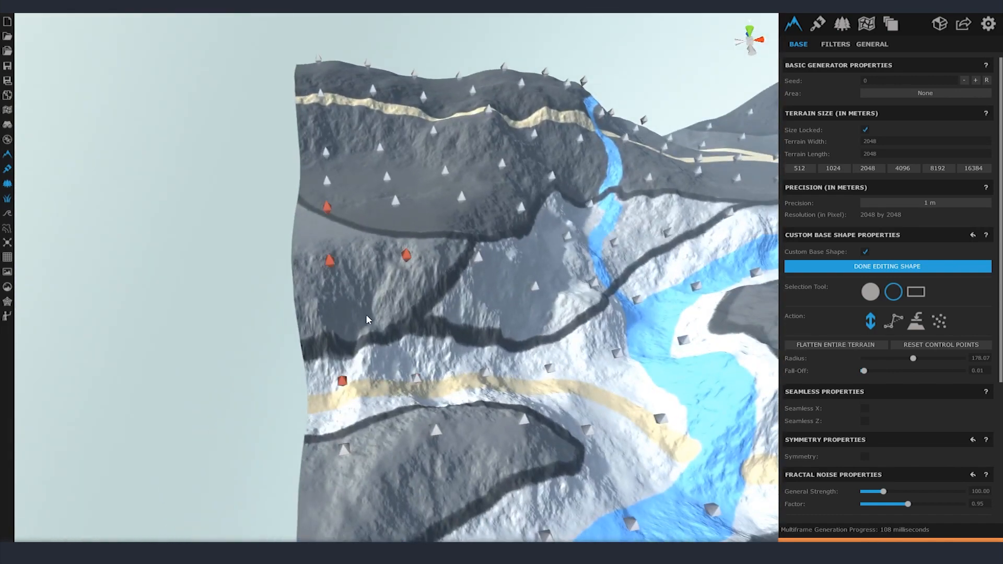
right_drag(405, 314, 543, 235)
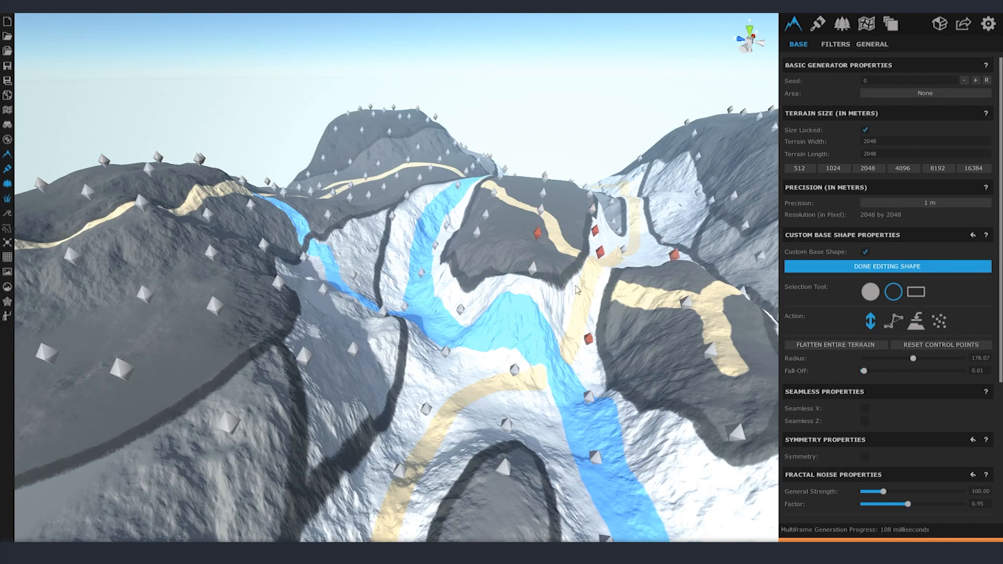
right_drag(595, 303, 549, 284)
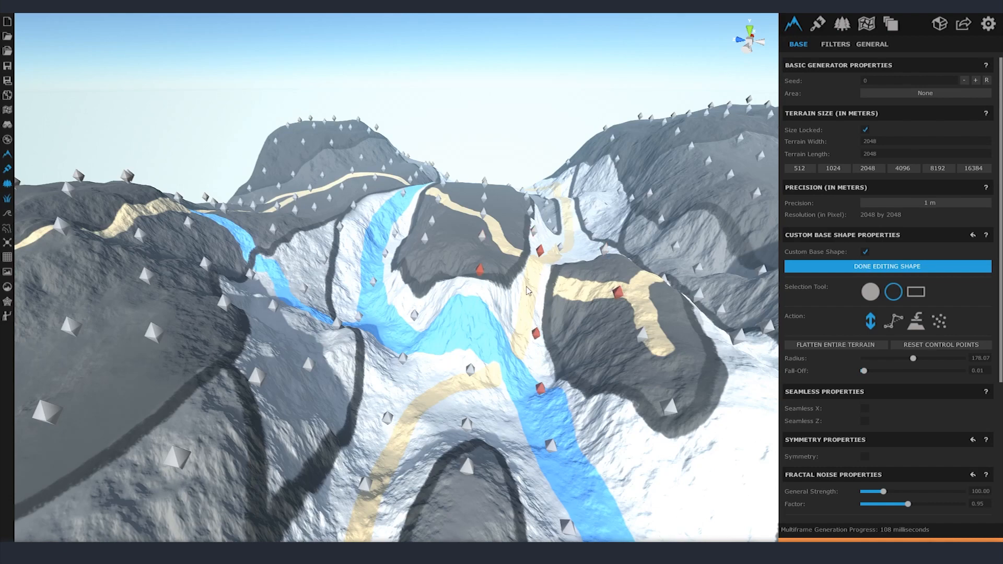
right_drag(480, 339, 455, 426)
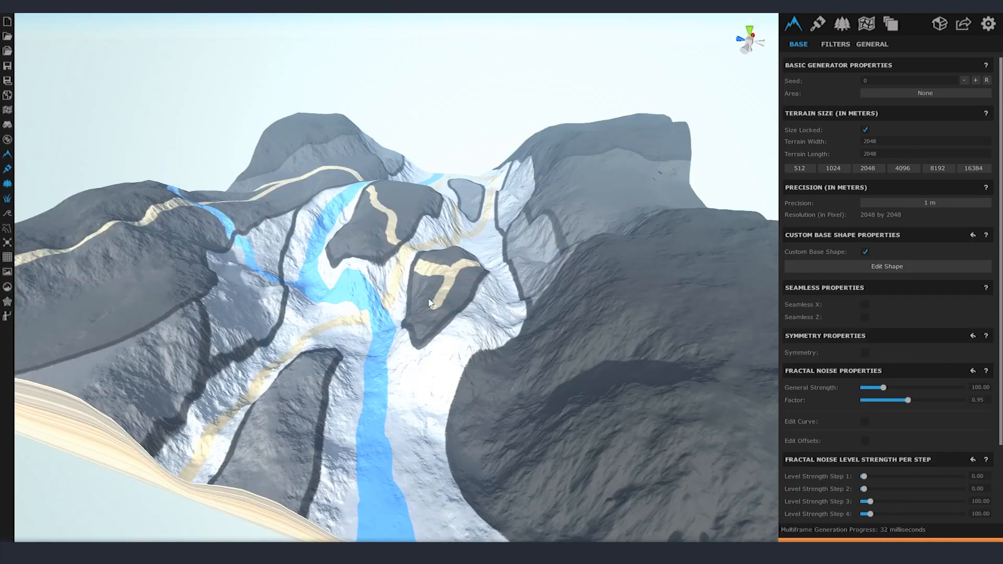
Add a new area and set both its width and length to 2048 m
click(867, 24)
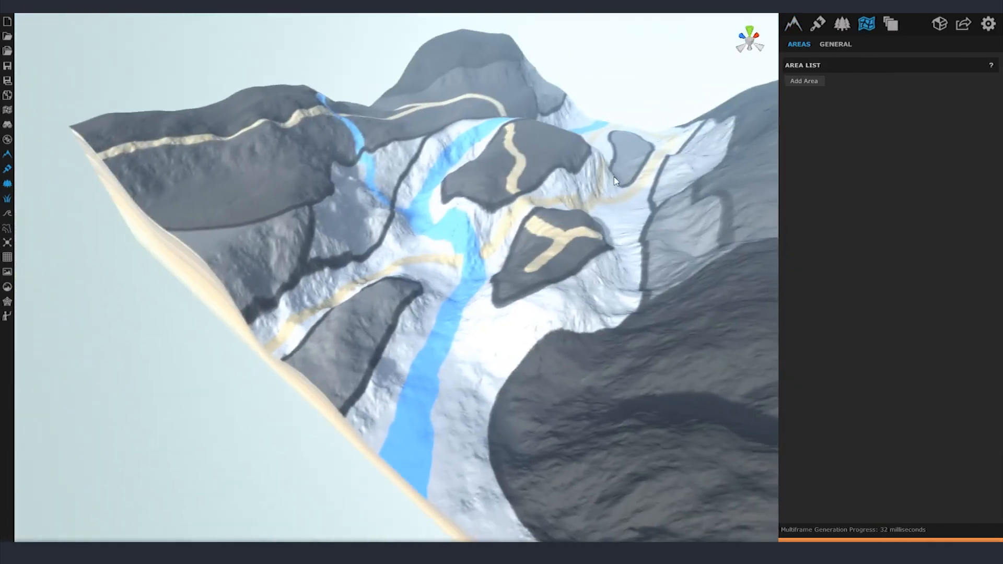
right_drag(614, 182, 634, 171)
click(814, 83)
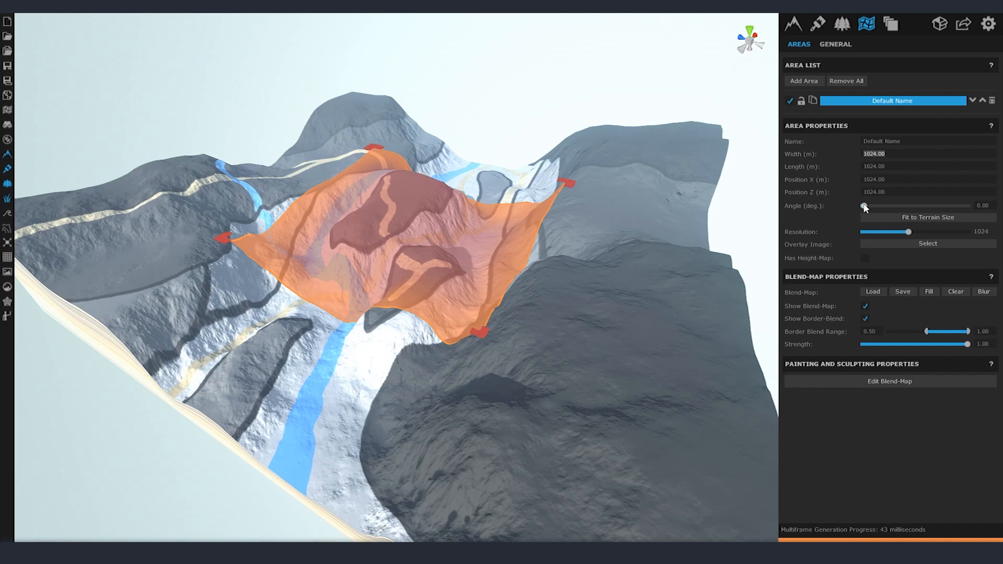
text(2048)
key(Tab)
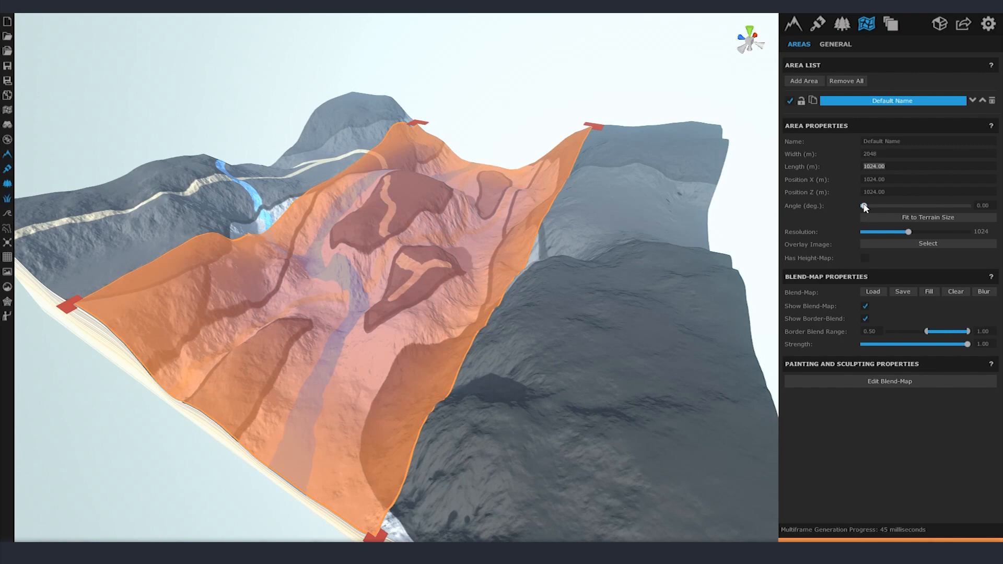
text(2048)
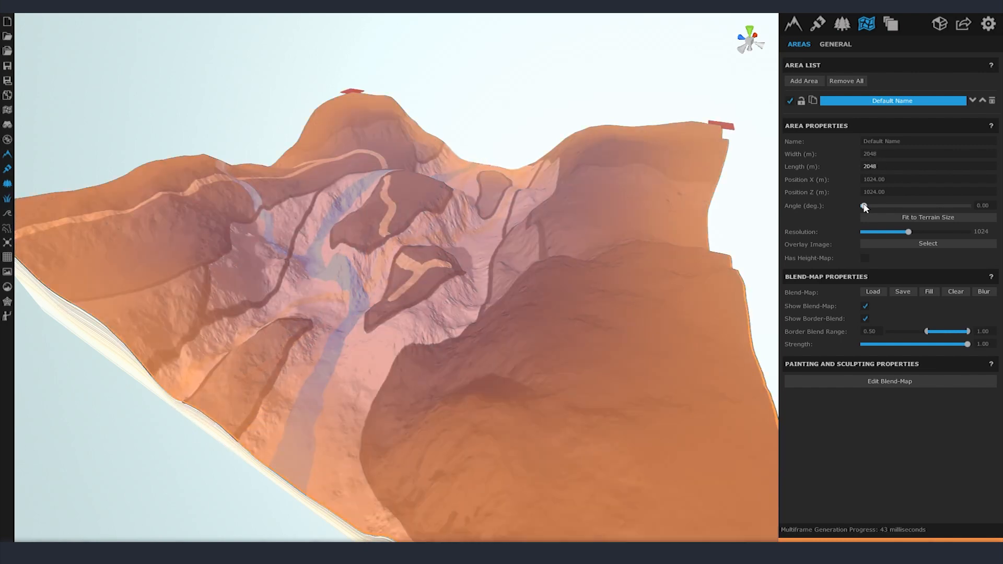
Enable a height-map for the full-terrain area and hide its orange blend-map overlay
right_drag(393, 93, 366, 117)
right_drag(302, 278, 663, 448)
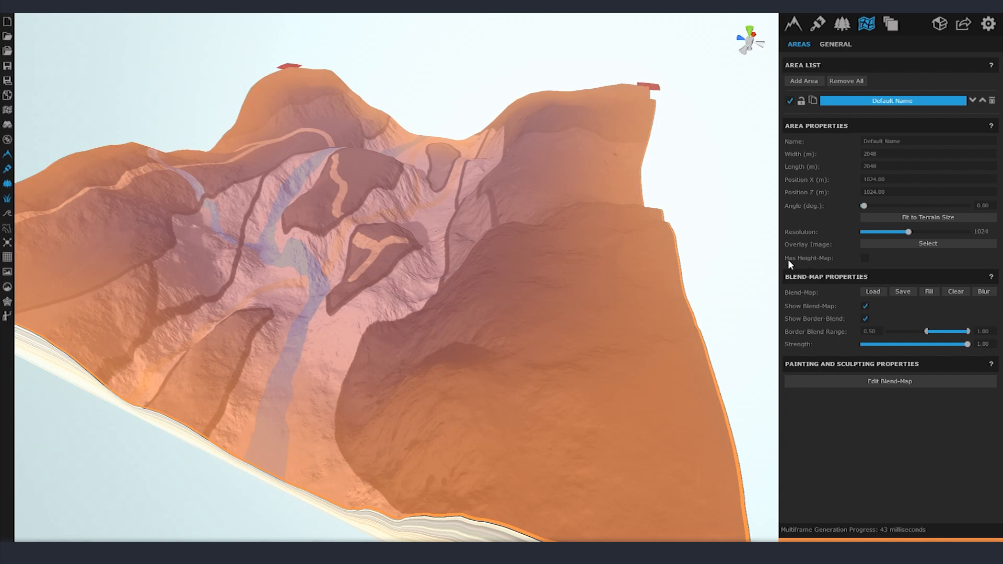
click(865, 259)
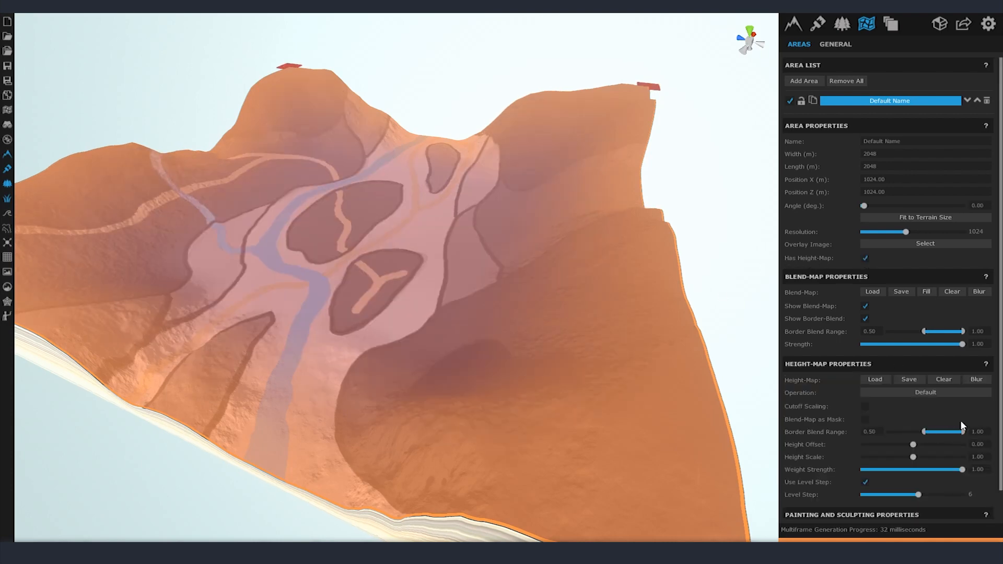
scroll(954, 458, down, 1)
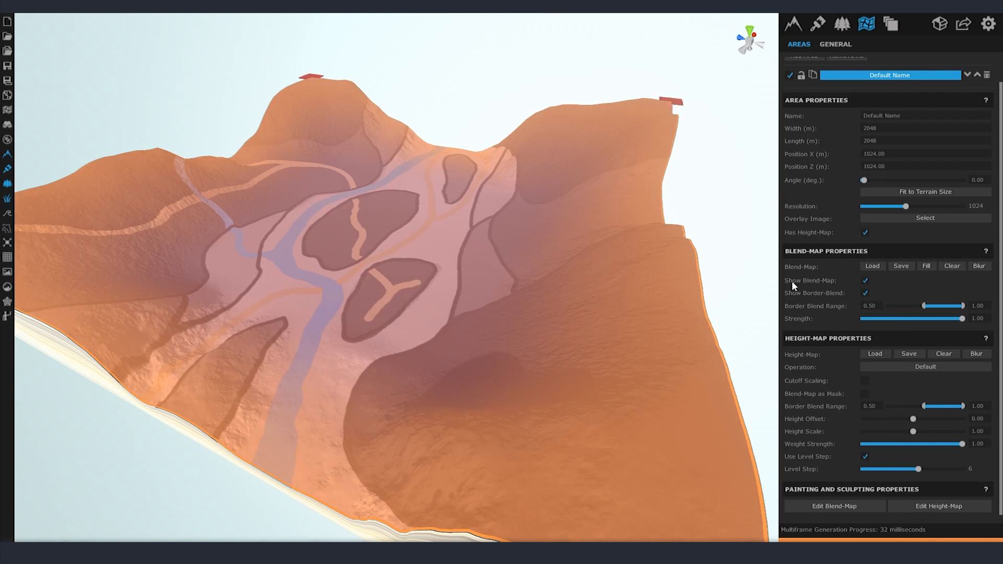
click(865, 281)
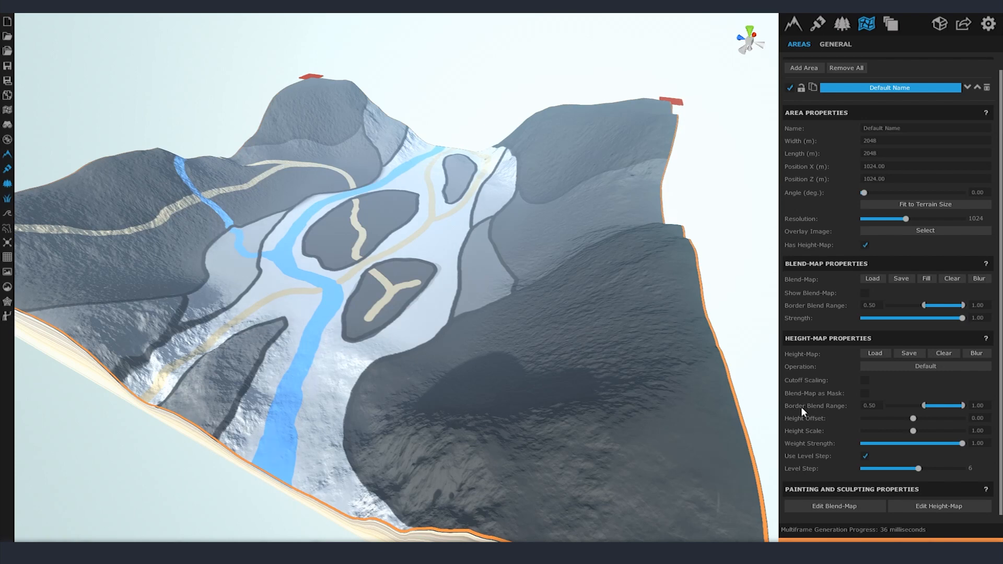
Set the lower limit of the height-map's border blend range to 1.00 and its operation to Addition
mouse_move(924, 406)
mouse_down()
mouse_move(960, 409)
mouse_move(875, 406)
mouse_move(963, 408)
mouse_move(927, 410)
mouse_up()
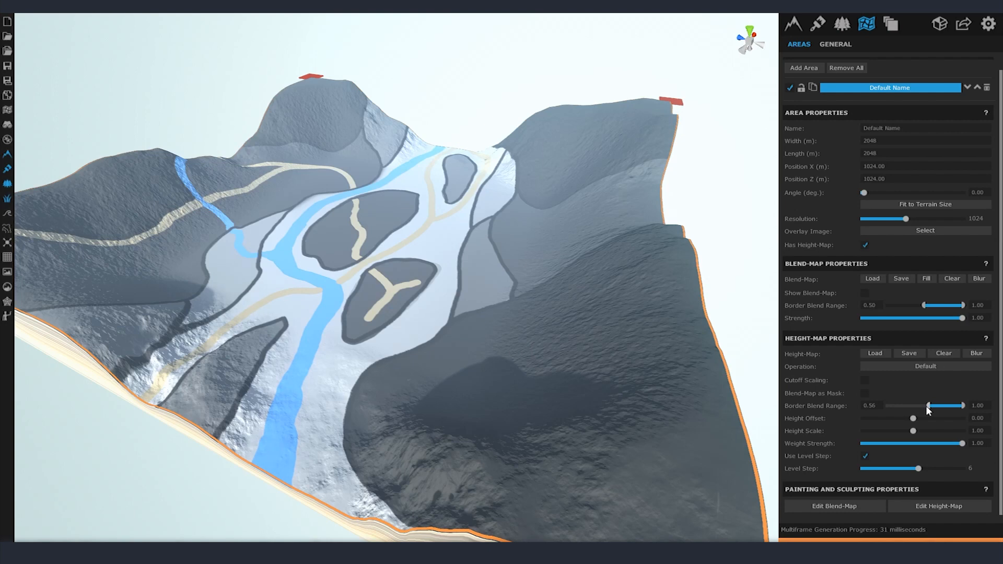
drag(927, 406, 972, 406)
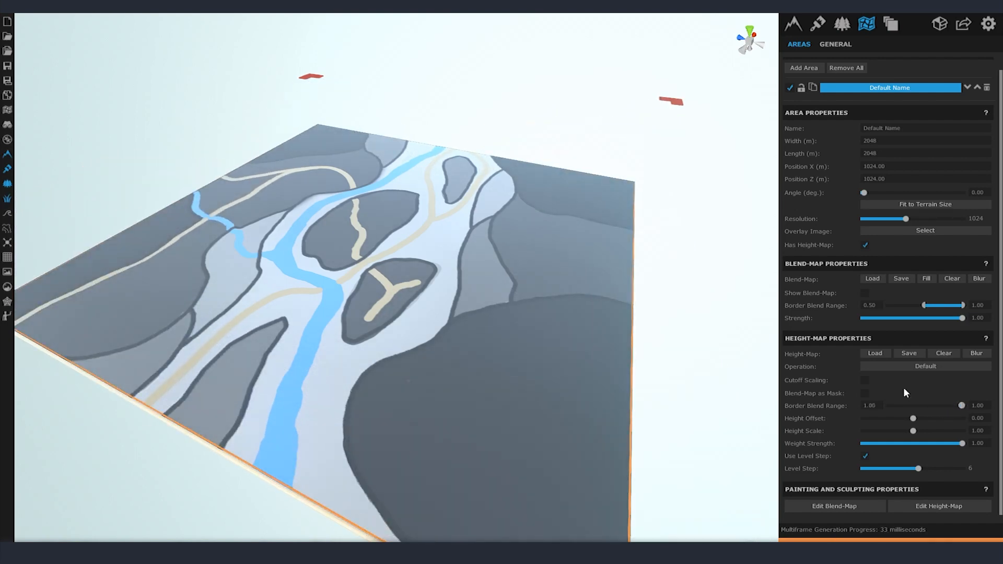
click(924, 368)
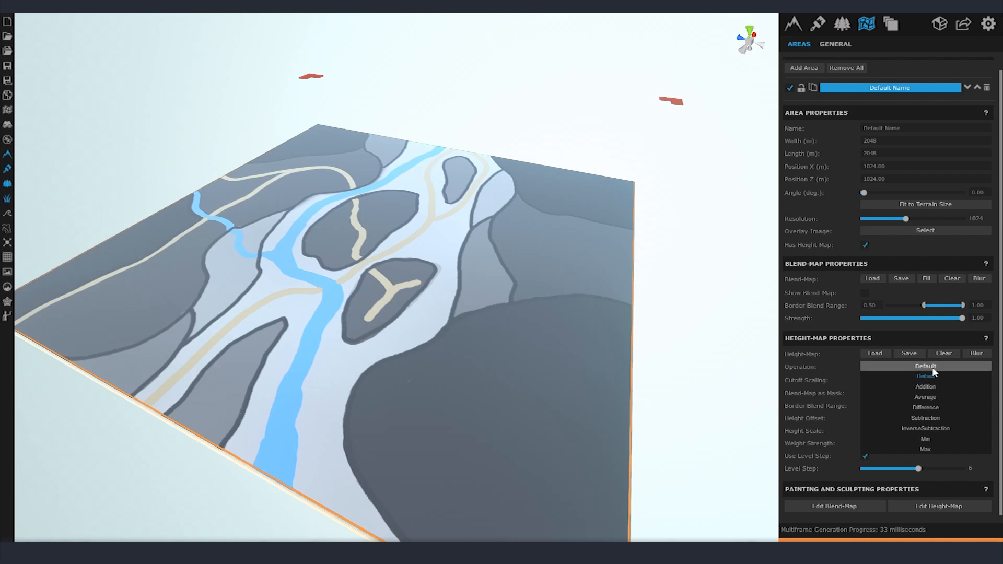
click(924, 386)
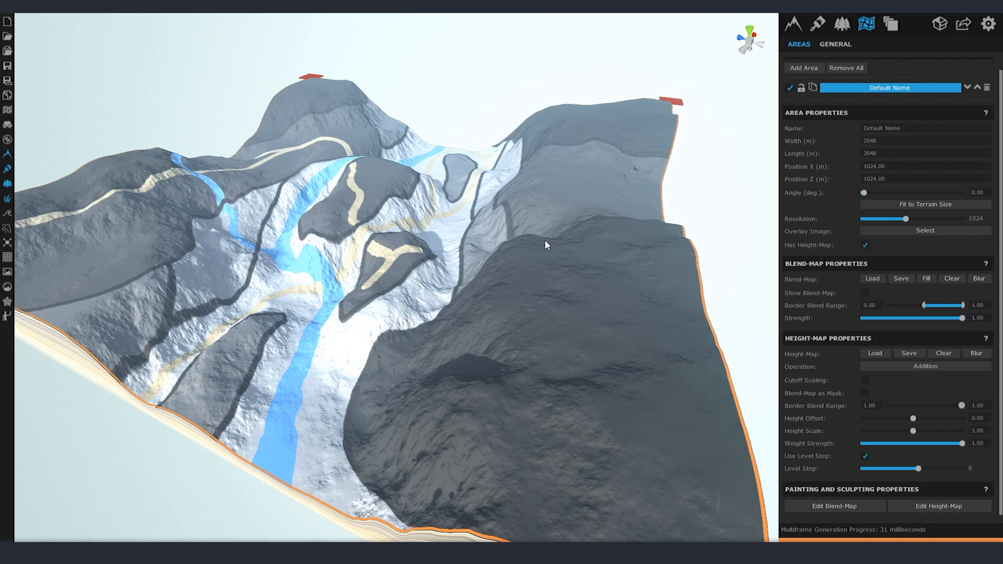
Start editing the area's height-map and bring up its sculpting brush settings
click(939, 506)
scroll(949, 413, down, 3)
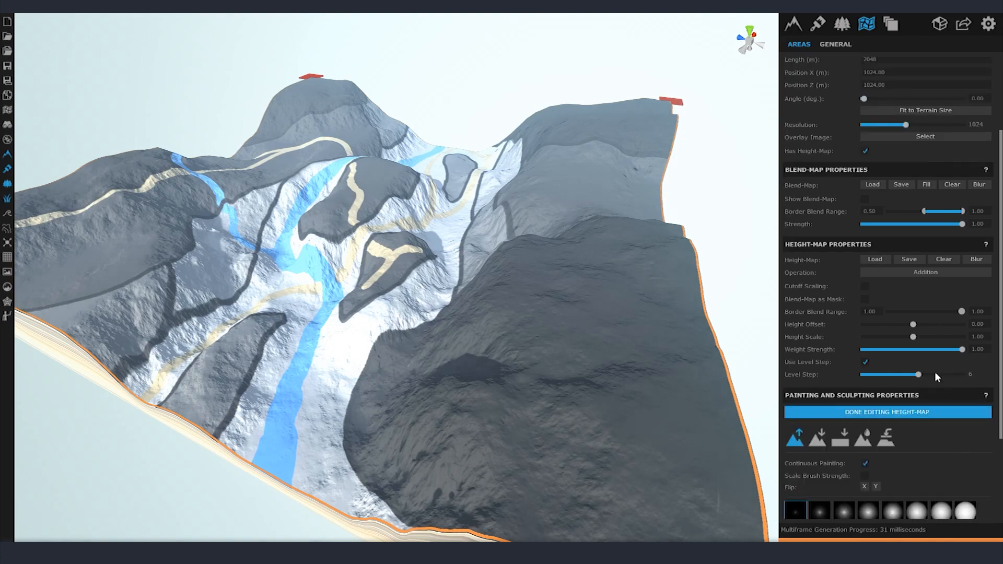
scroll(935, 390, down, 3)
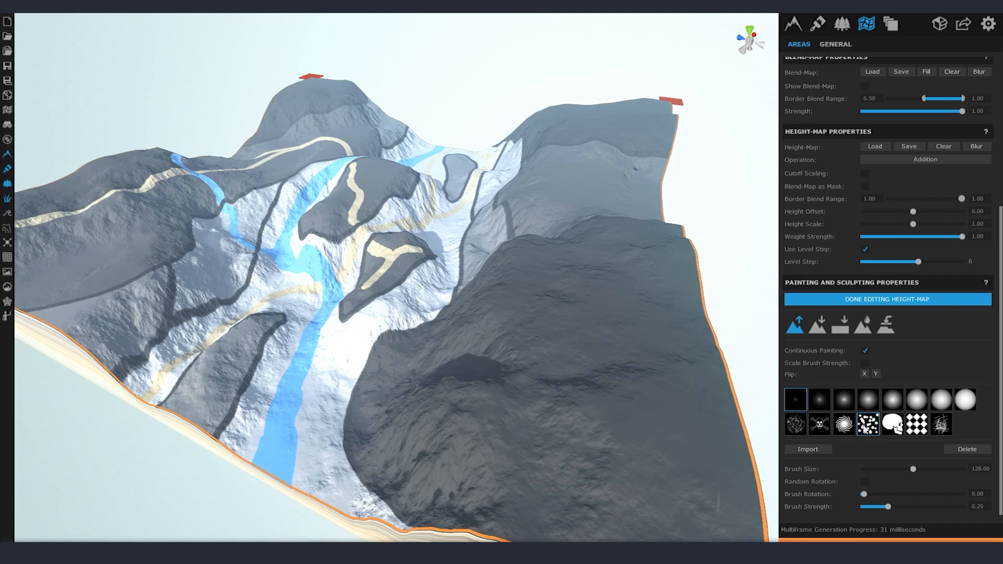
Try raising the terrain near the yellow path at the map's edge with the fourth soft round brush, and undo the stroke
right_drag(432, 371, 472, 333)
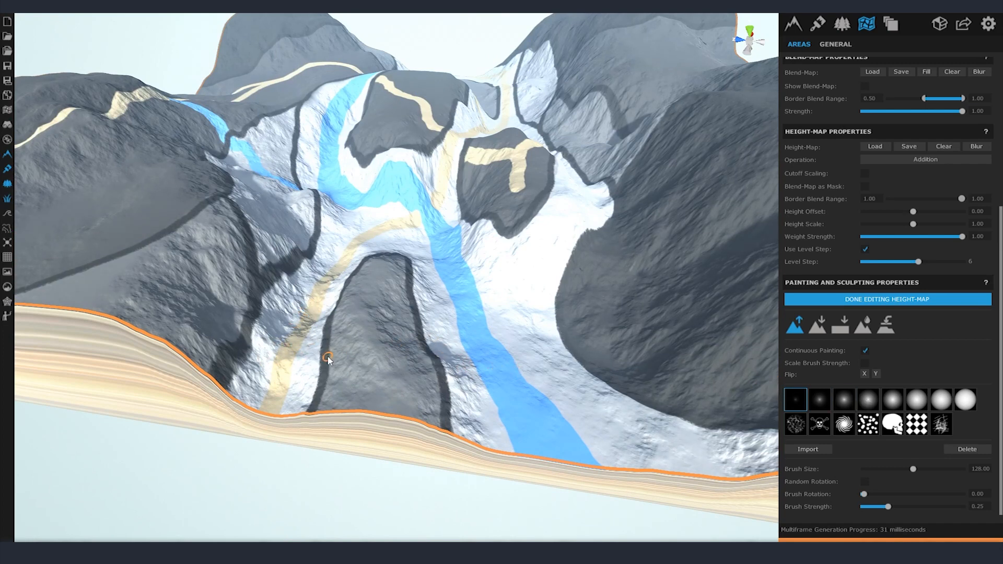
click(848, 402)
click(874, 401)
click(895, 401)
click(919, 402)
click(943, 402)
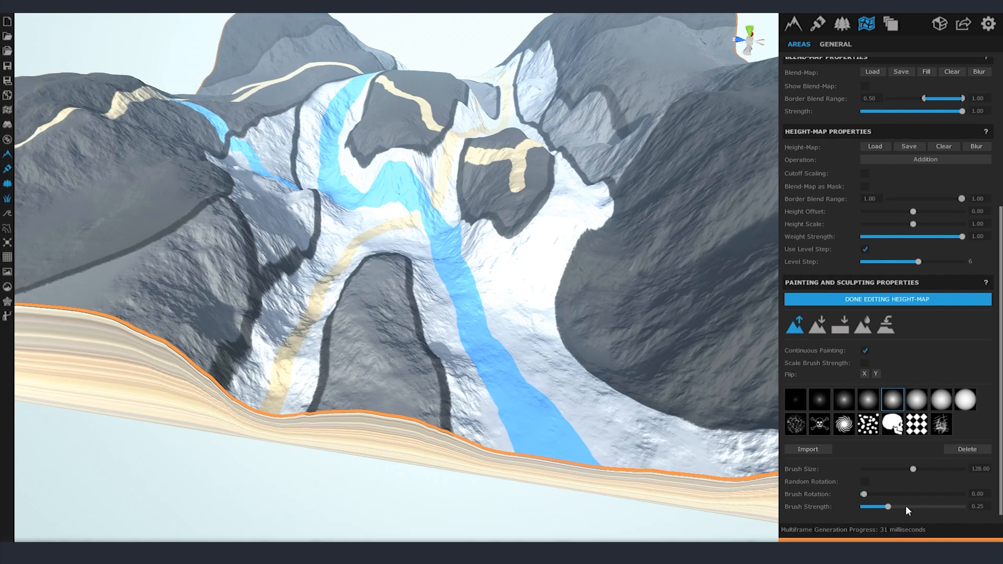
click(868, 401)
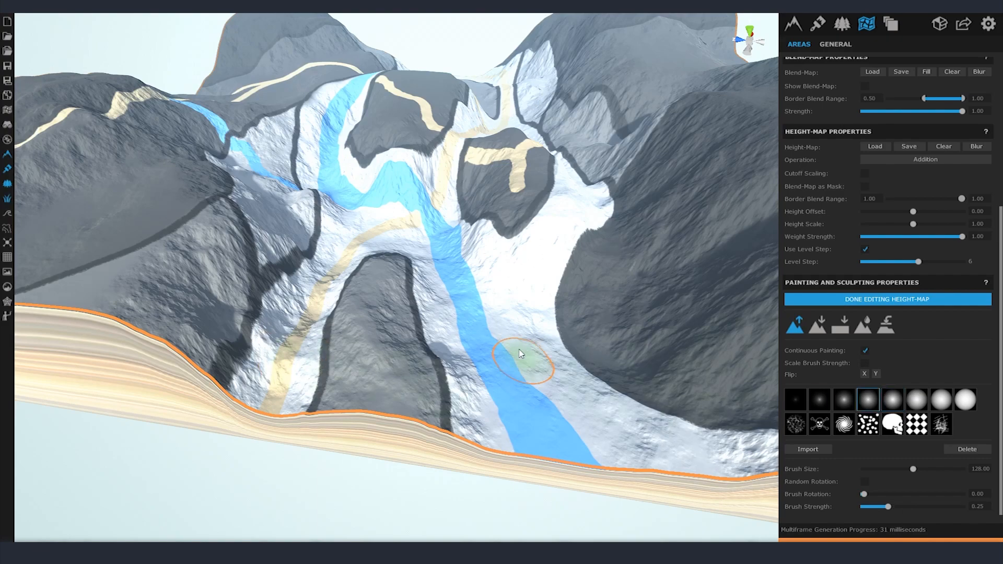
click(370, 346)
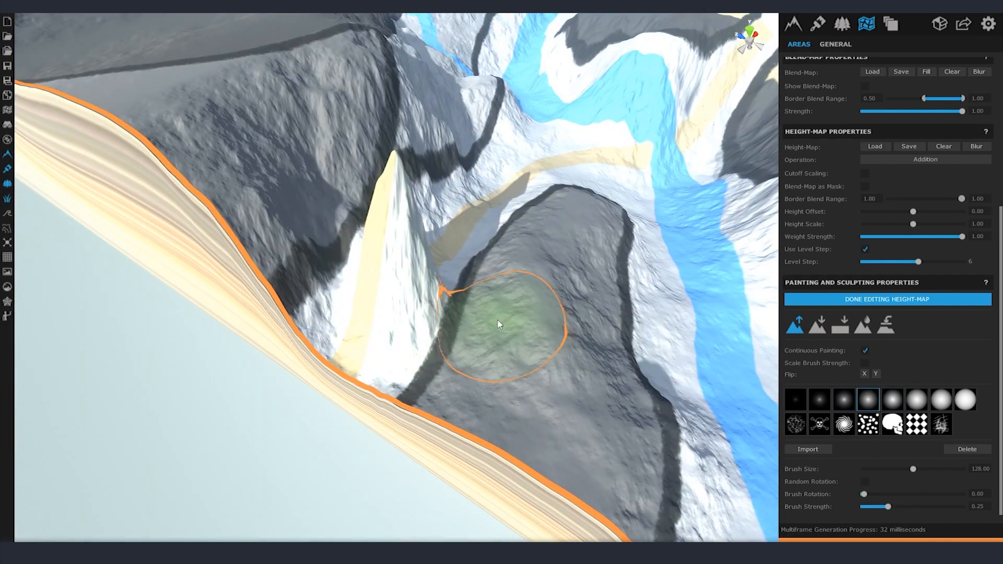
key(ctrl+z)
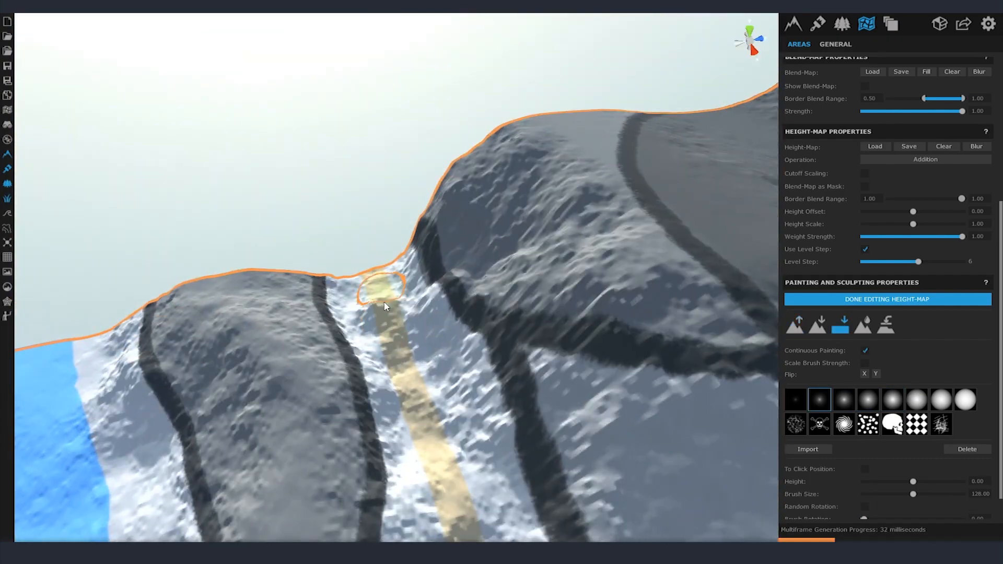
Raise the terrain along the yellow path using the second soft round brush, size 128, at strength 0.06
key(shift+w)
mouse_move(391, 310)
right_down()
mouse_move(441, 317)
mouse_move(421, 333)
mouse_move(700, 400)
right_up()
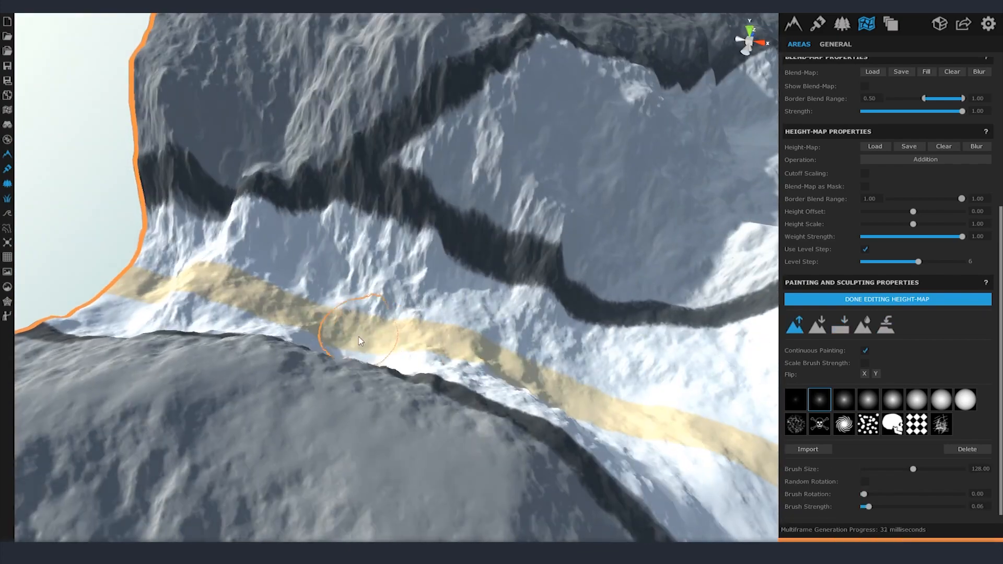
drag(347, 328, 147, 269)
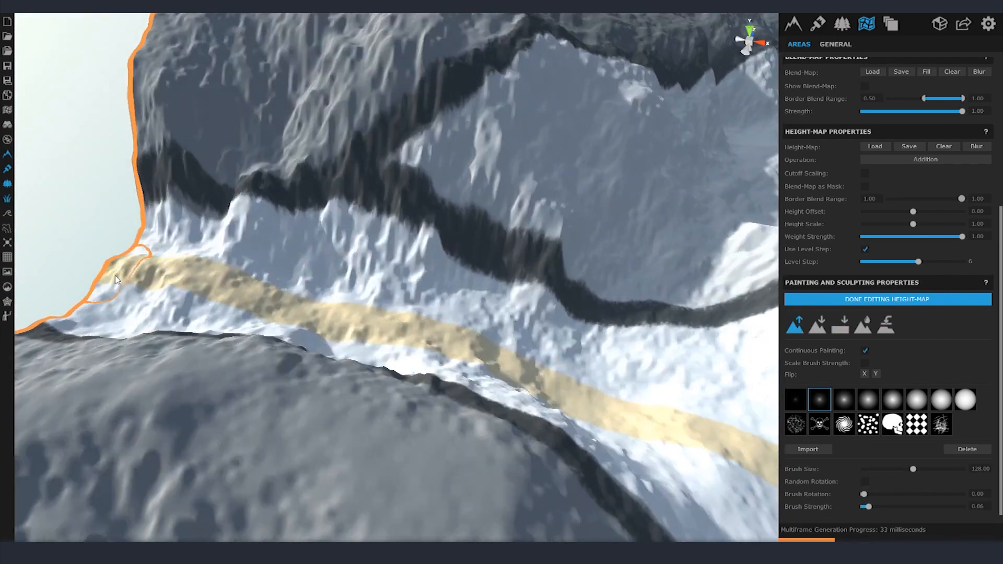
right_drag(148, 269, 577, 392)
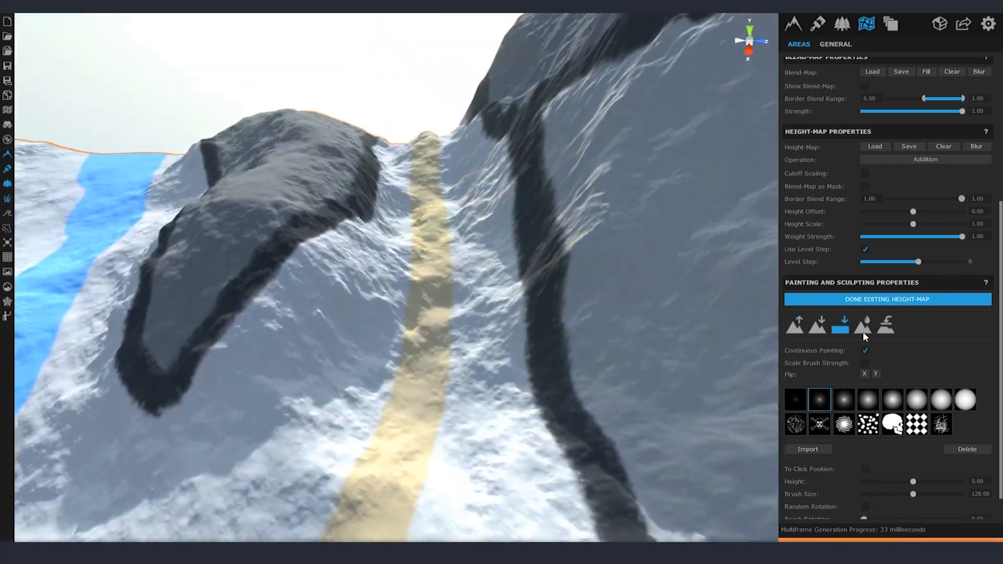
Switch through the other height-map sculpting tools and return to raising terrain with the second soft round brush
click(864, 327)
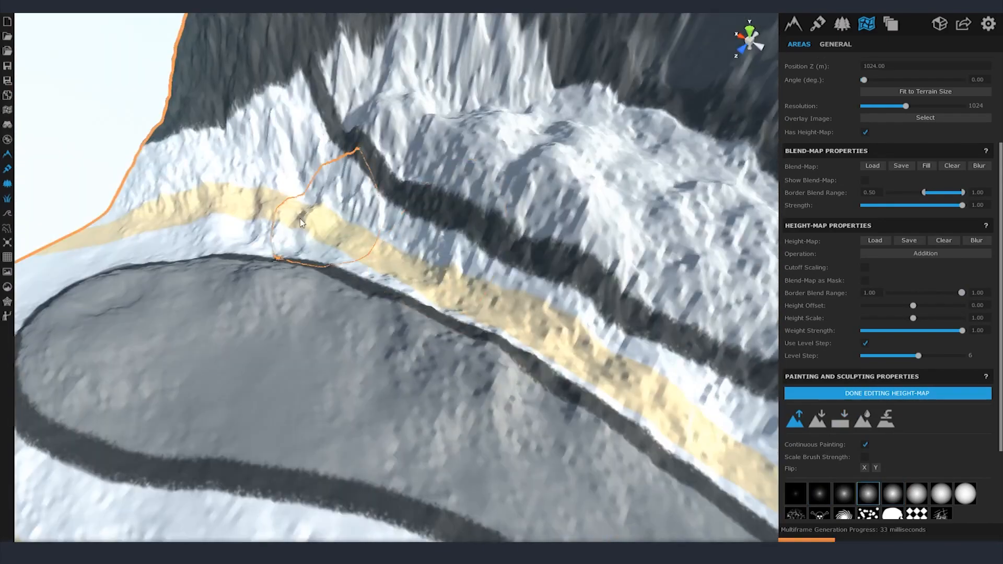
click(841, 418)
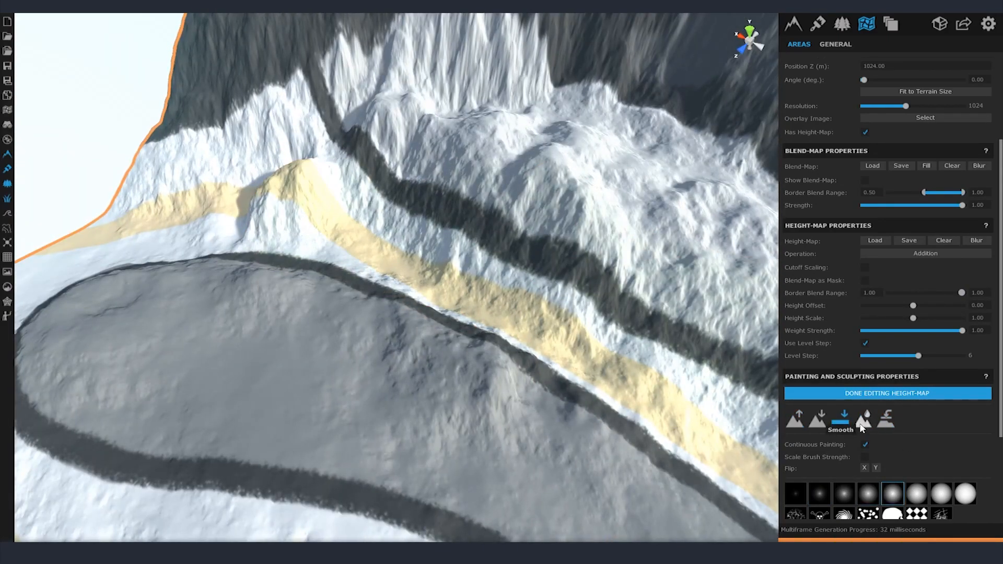
click(794, 418)
click(820, 494)
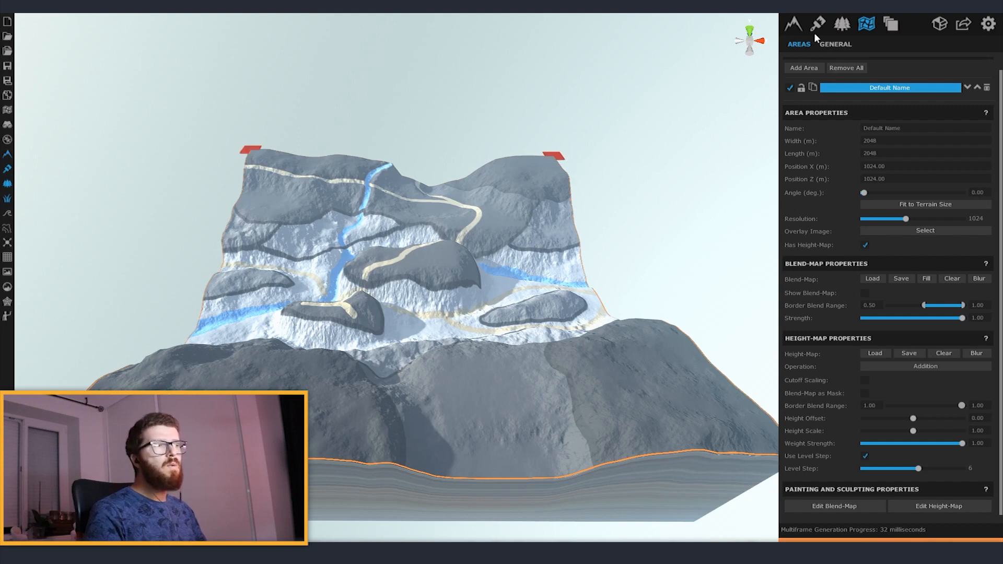
Create a filter layer for the terrain and open the filter selection for it
click(795, 27)
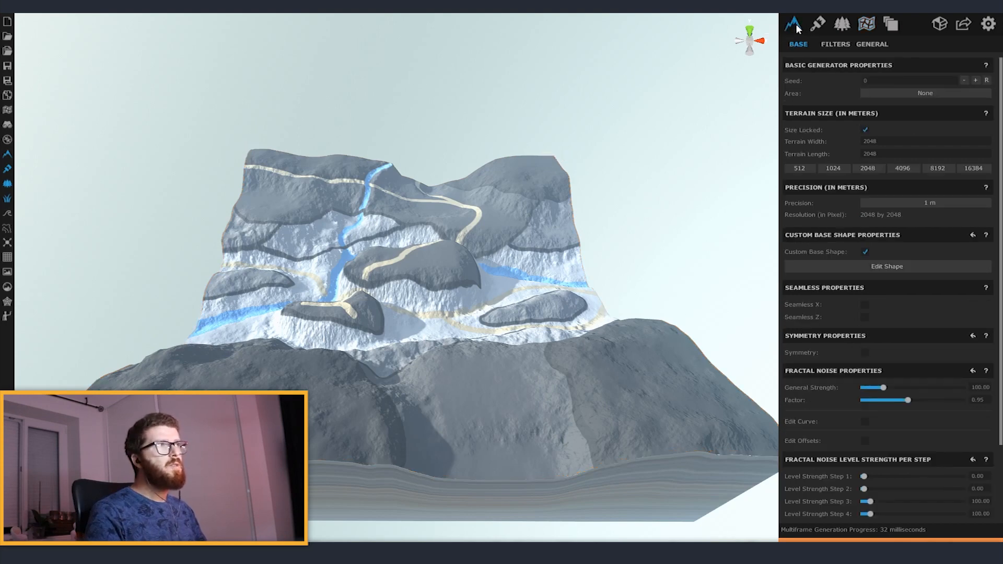
click(836, 45)
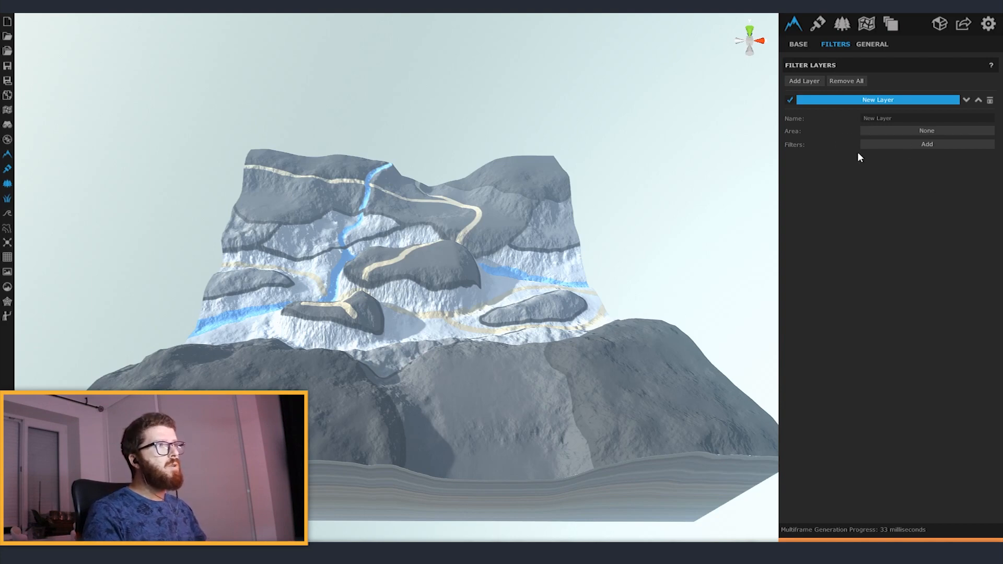
click(925, 144)
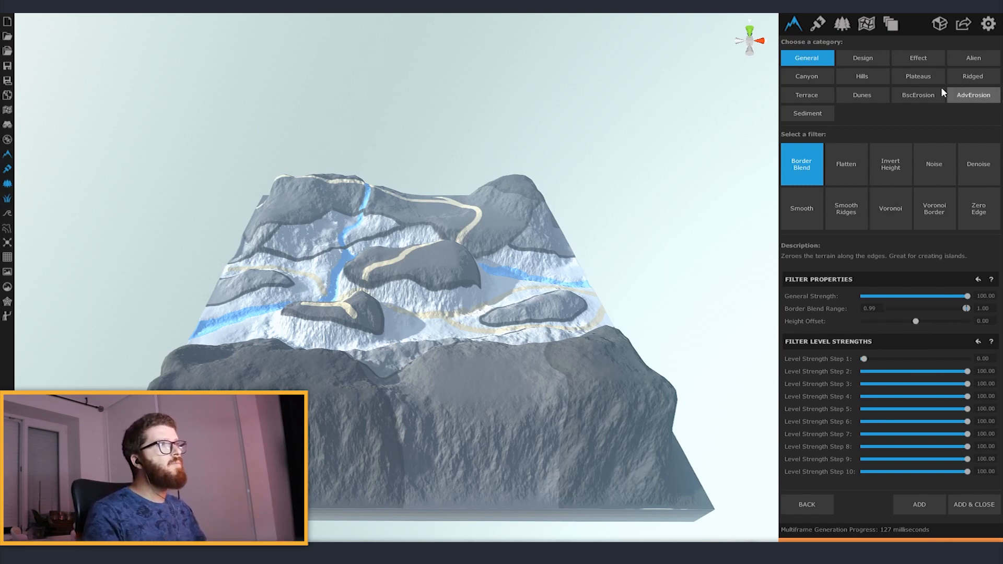
Preview the Rocky Plateaus and Clean Plateaus filters on the terrain and choose Rocky Plateaus
click(926, 79)
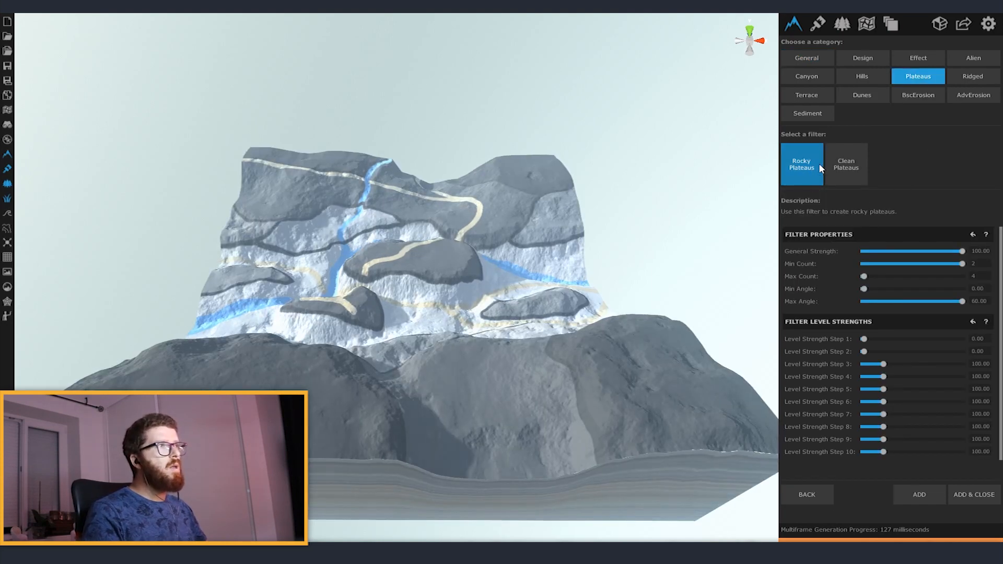
click(849, 168)
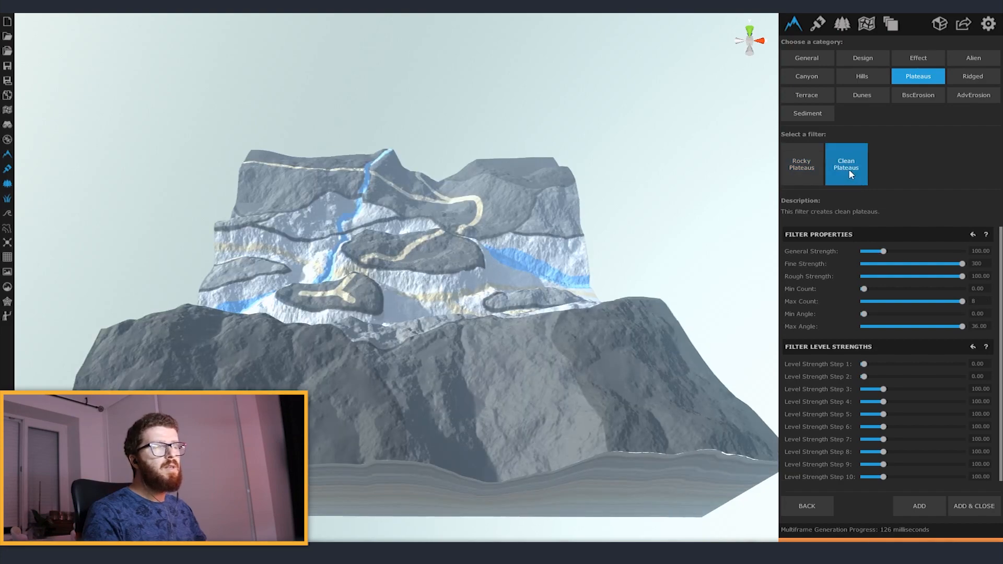
click(809, 172)
scroll(622, 229, up, 10)
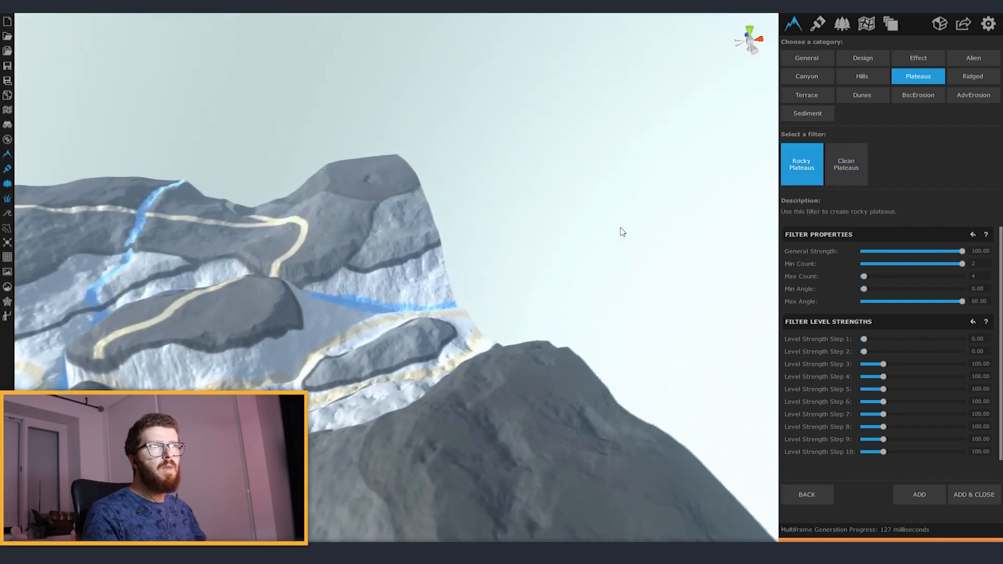
Examine the Rocky Plateaus preview across the cliffs, river valleys and paths of the terrain from several angles
right_drag(440, 263, 478, 262)
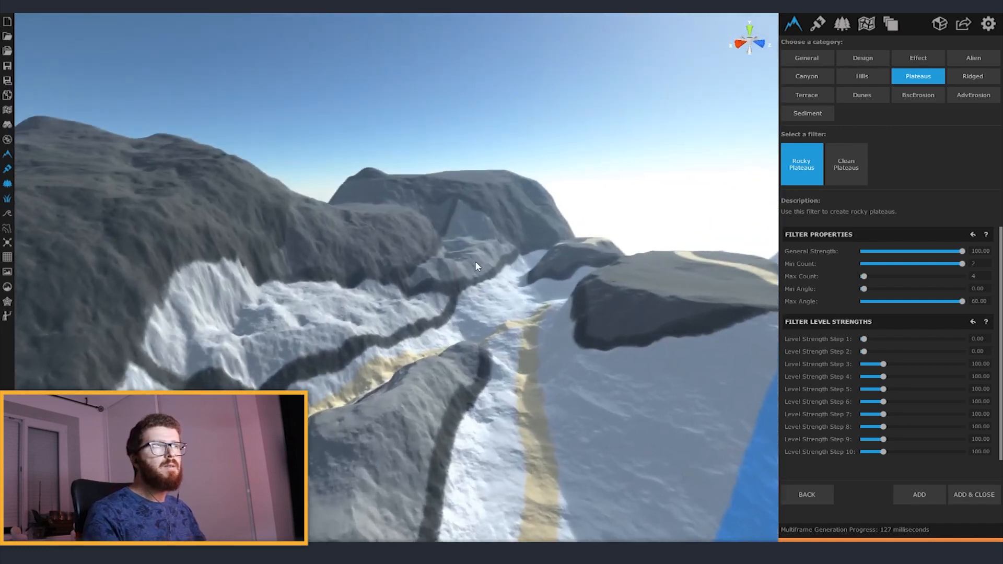
scroll(477, 264, up, 2)
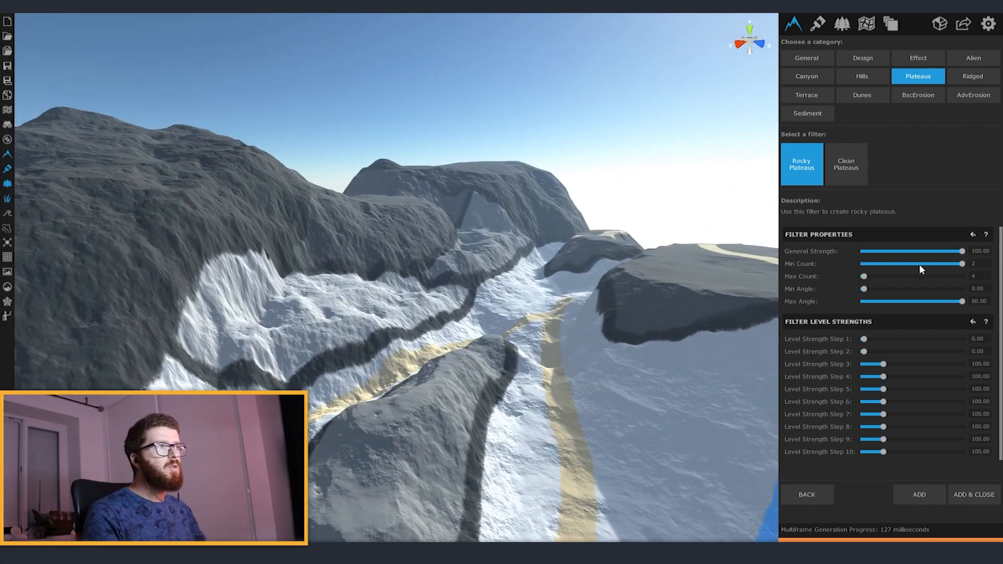
drag(963, 255, 841, 268)
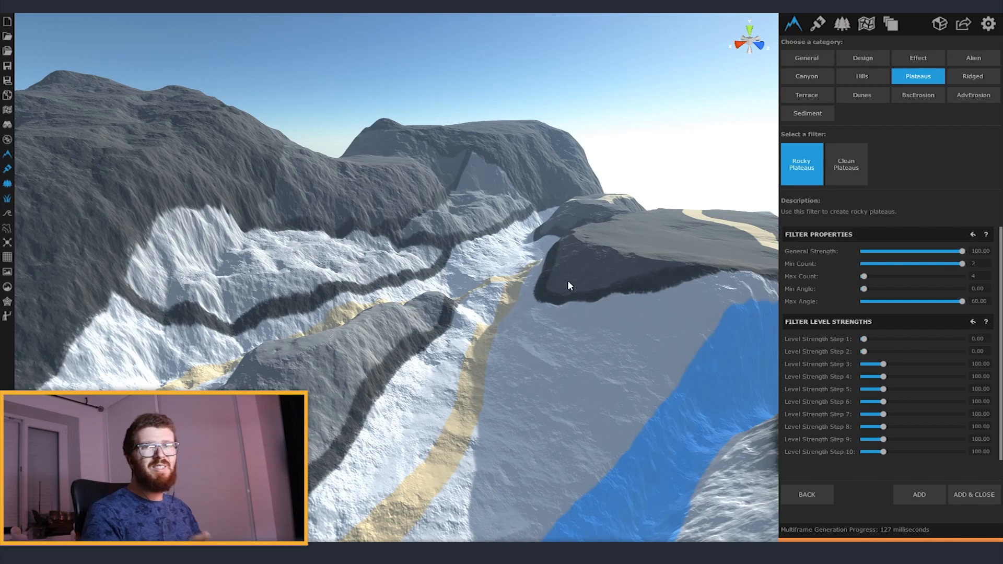
right_drag(575, 279, 753, 268)
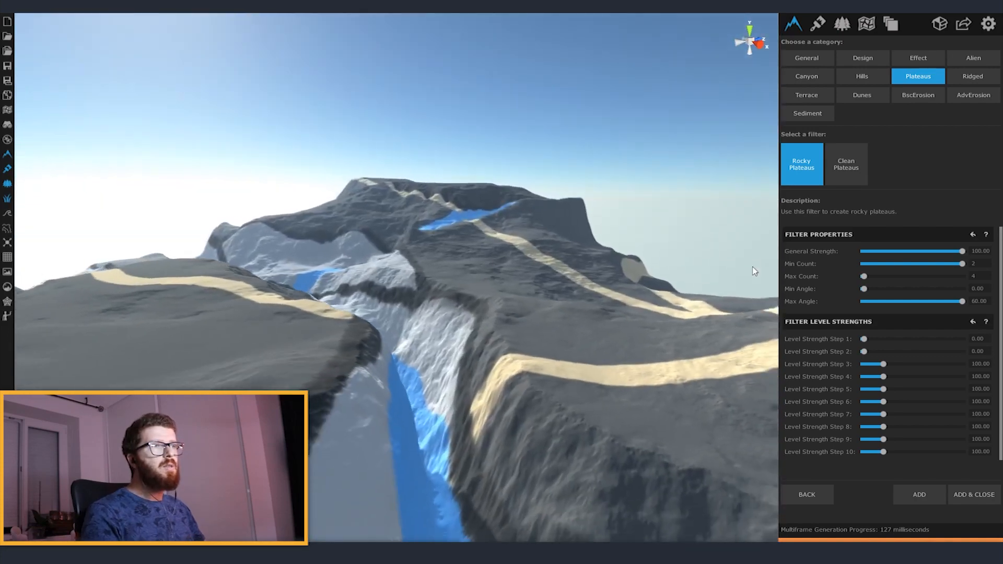
right_drag(617, 326, 504, 360)
right_drag(513, 303, 408, 300)
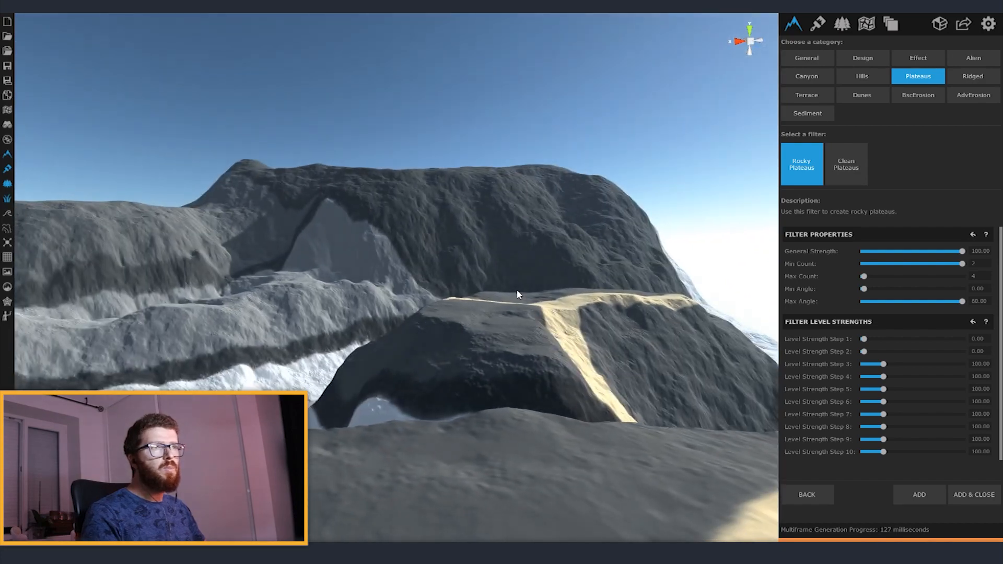
right_drag(564, 329, 471, 252)
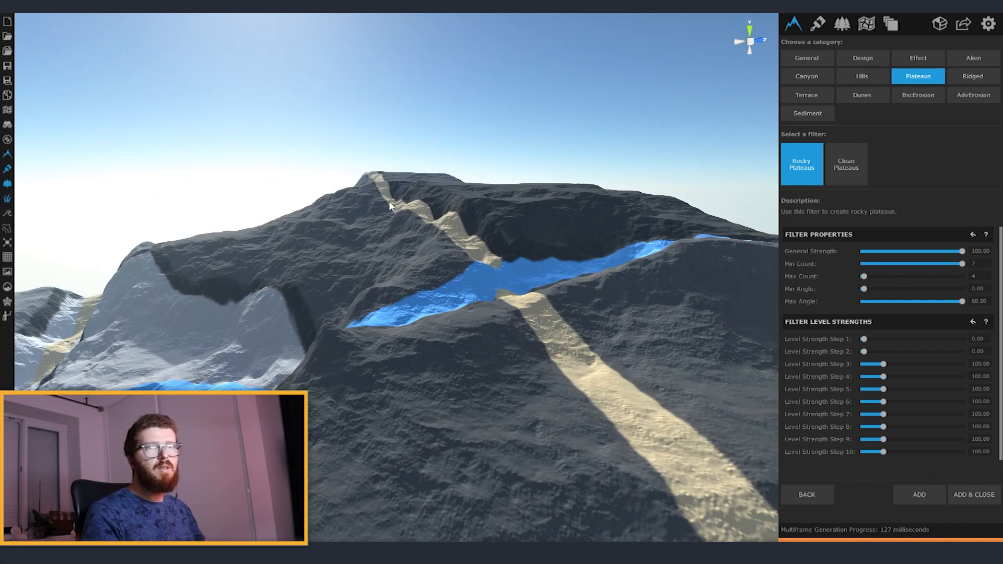
right_drag(428, 252, 313, 261)
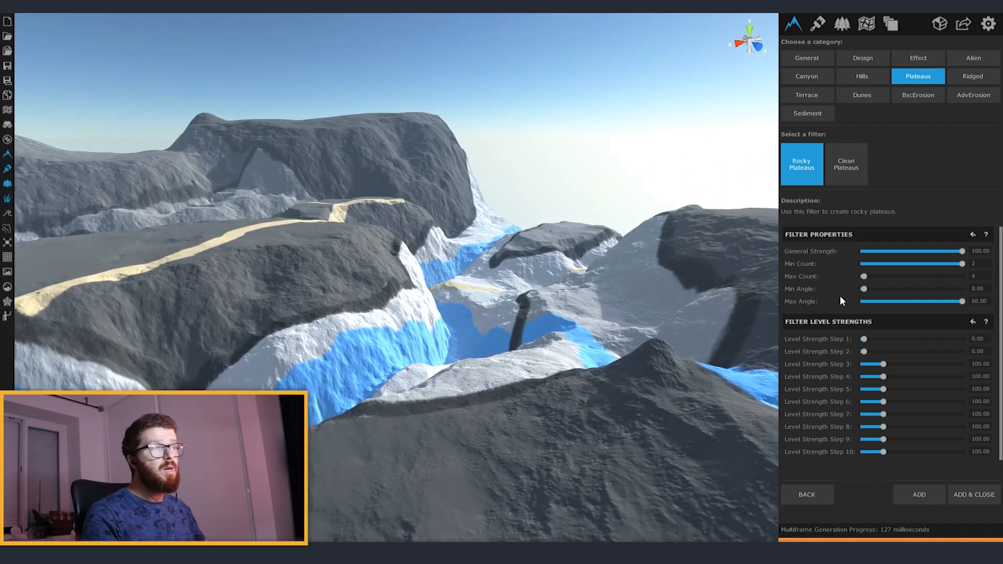
right_drag(724, 309, 685, 317)
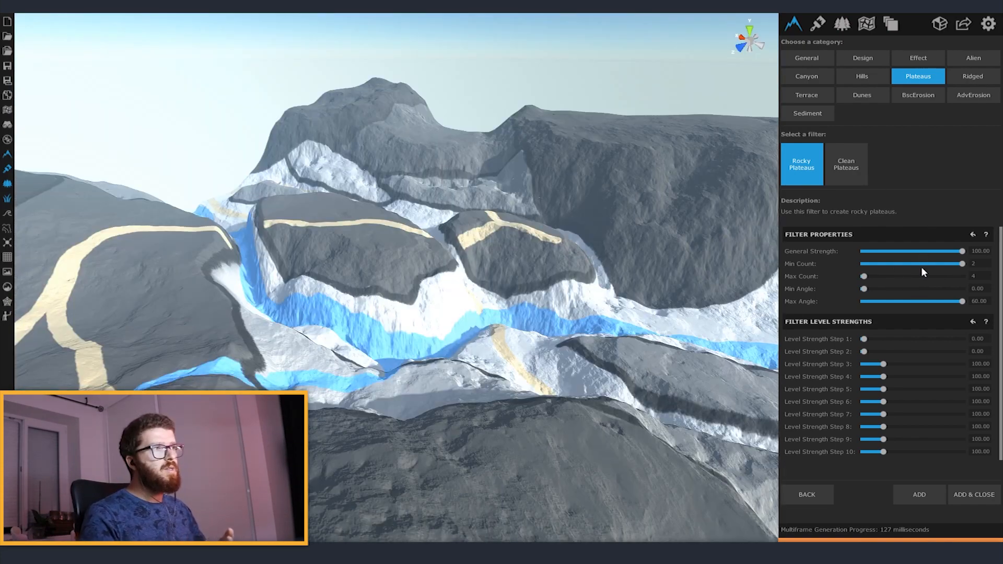
Add the Rocky Plateaus filter to the layer and return to the filter layers
click(922, 494)
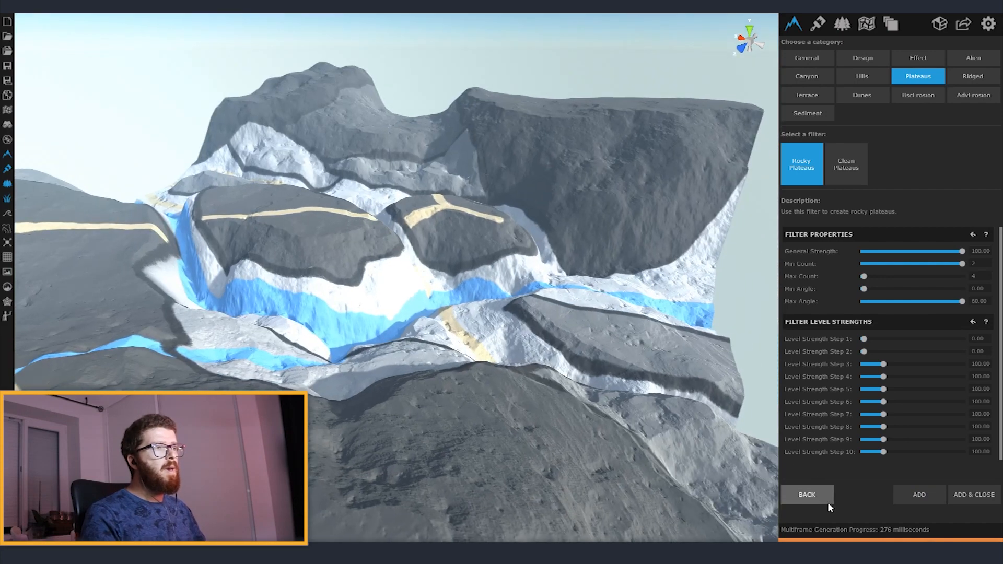
click(815, 496)
right_drag(574, 349, 528, 352)
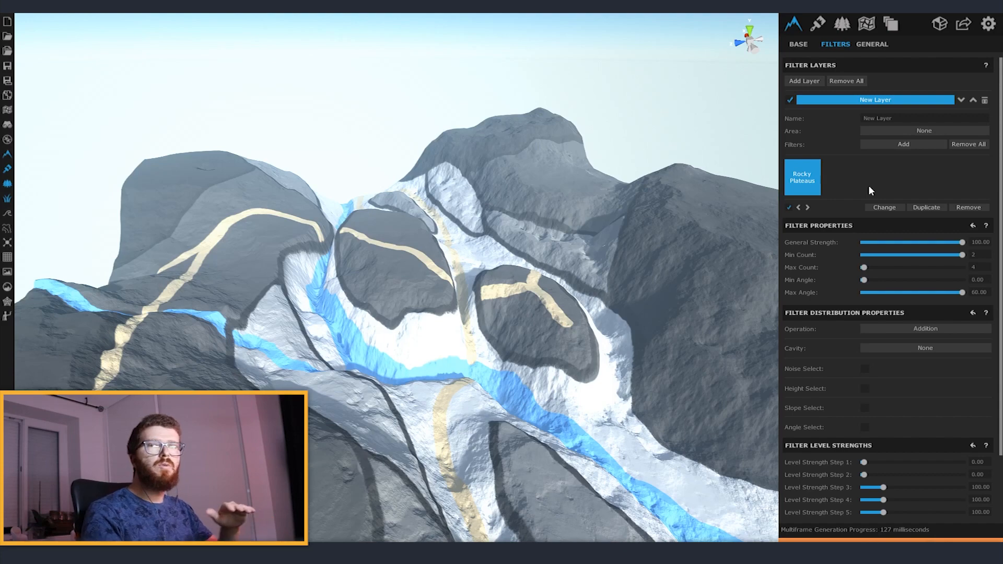
Add a second filter layer, preview the Terrace Eroded and Terrace filters on the terrain, and leave the filter selection without adding one
click(805, 81)
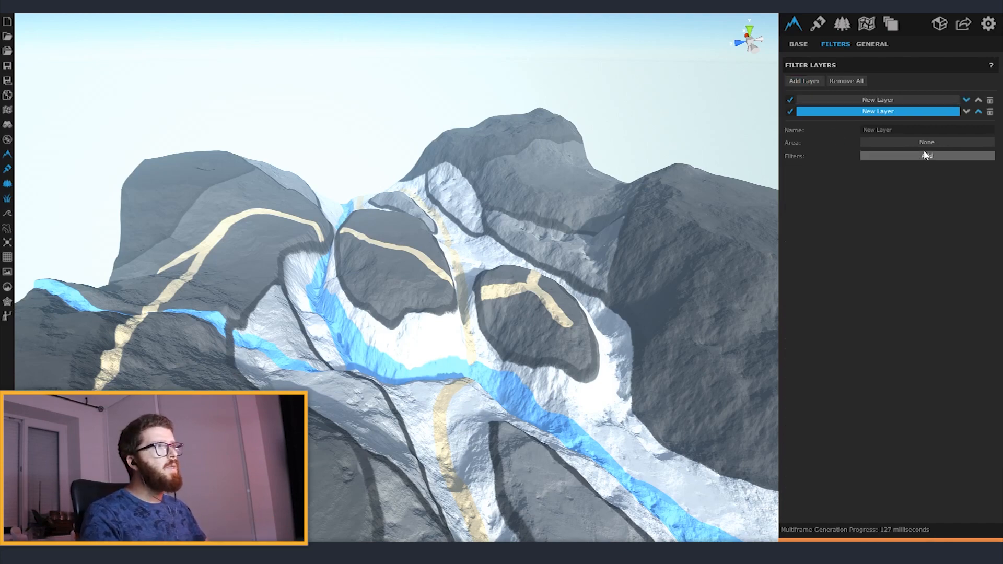
click(865, 155)
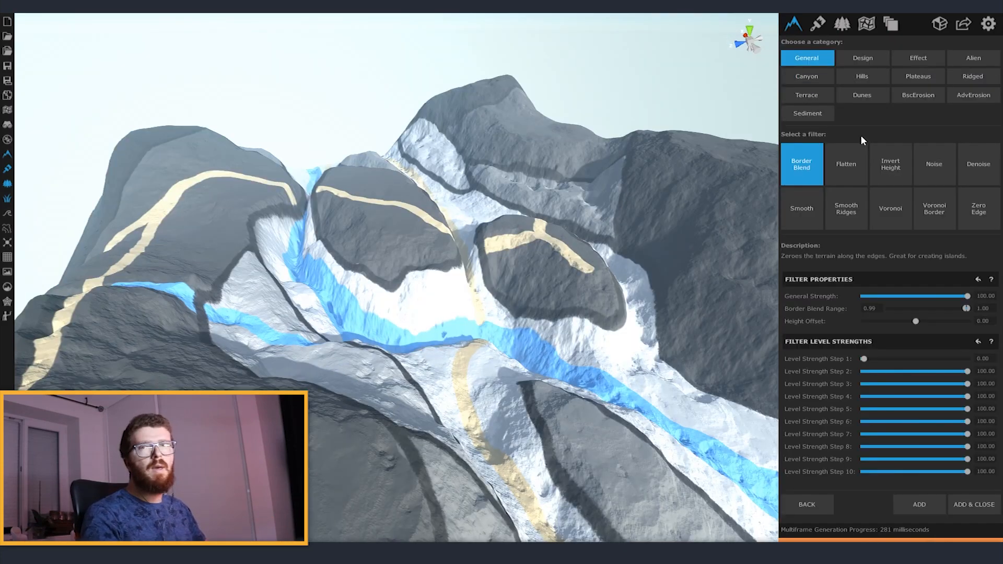
click(814, 96)
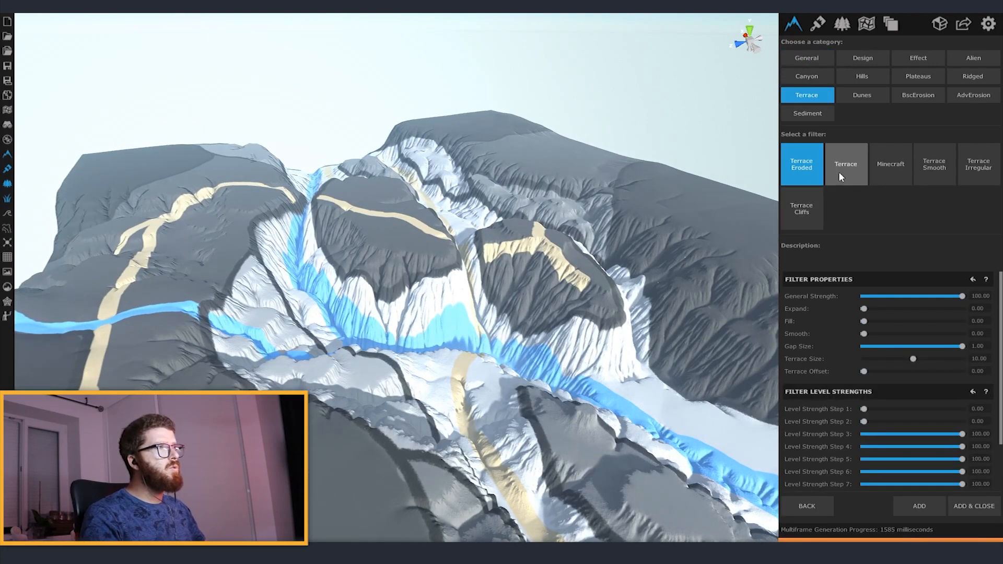
click(841, 166)
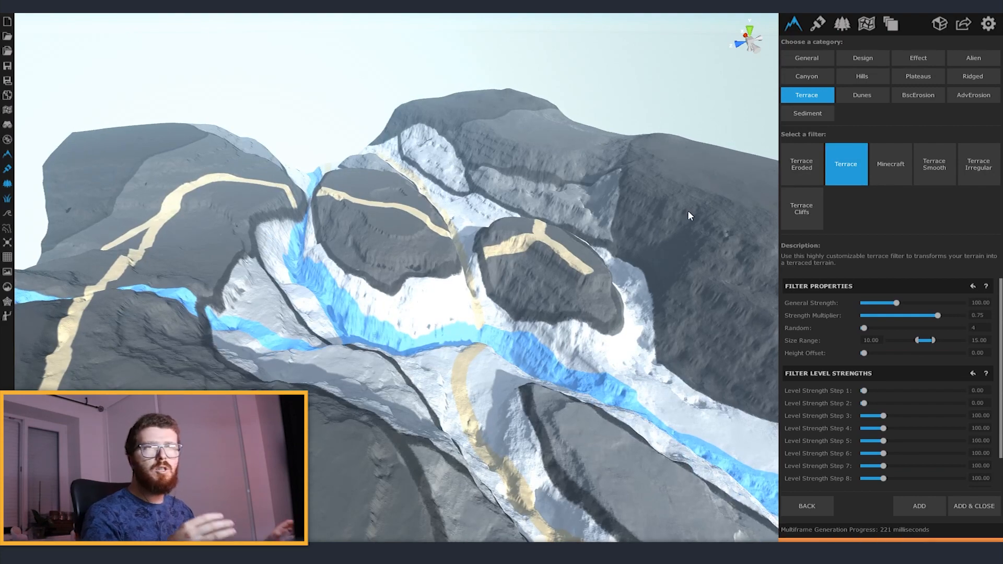
right_drag(550, 240, 579, 234)
right_drag(504, 319, 556, 276)
right_drag(445, 247, 604, 266)
right_drag(564, 225, 529, 291)
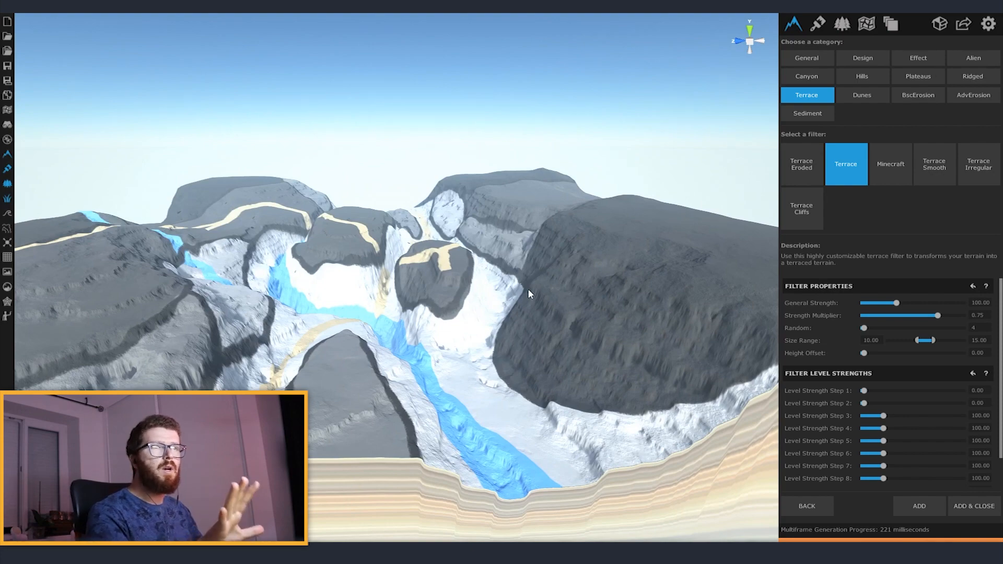
click(807, 506)
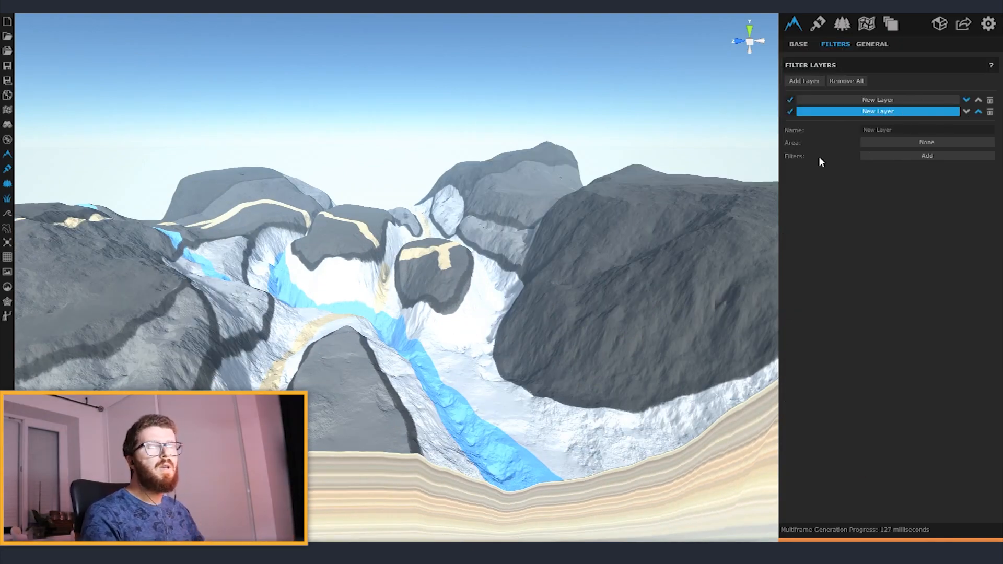
Switch off the painted map's texture layer and inspect the bare terrain up close
click(819, 26)
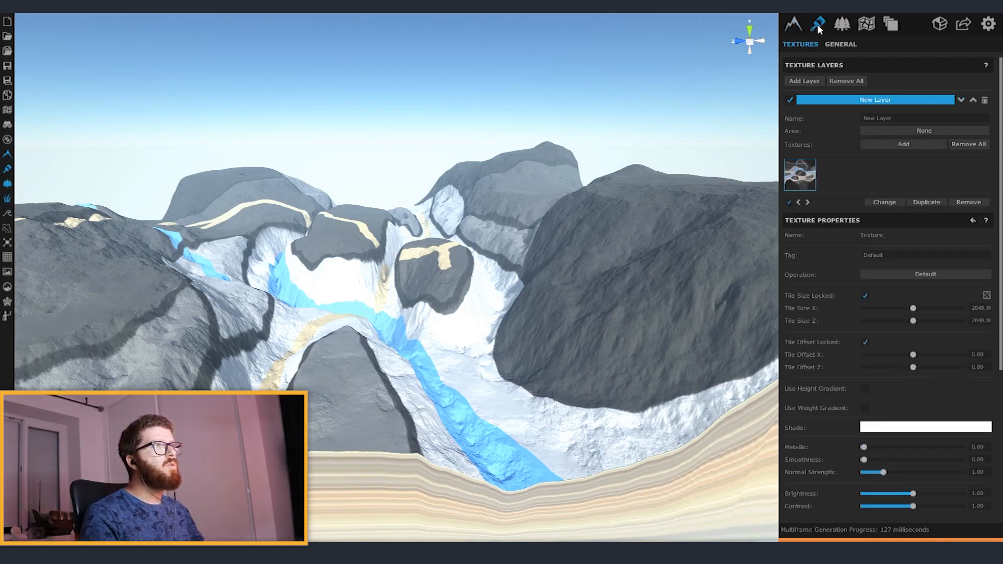
click(790, 99)
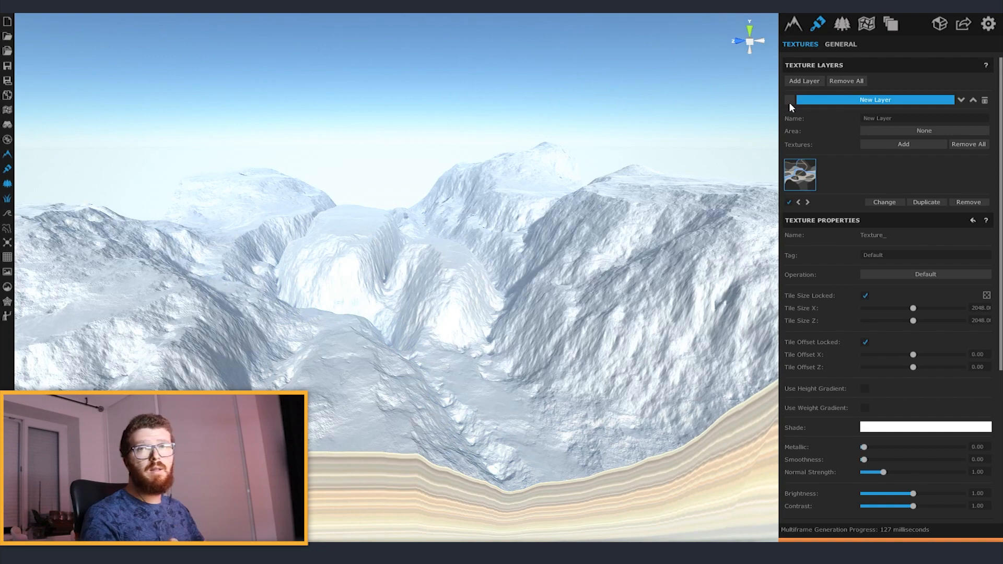
click(790, 100)
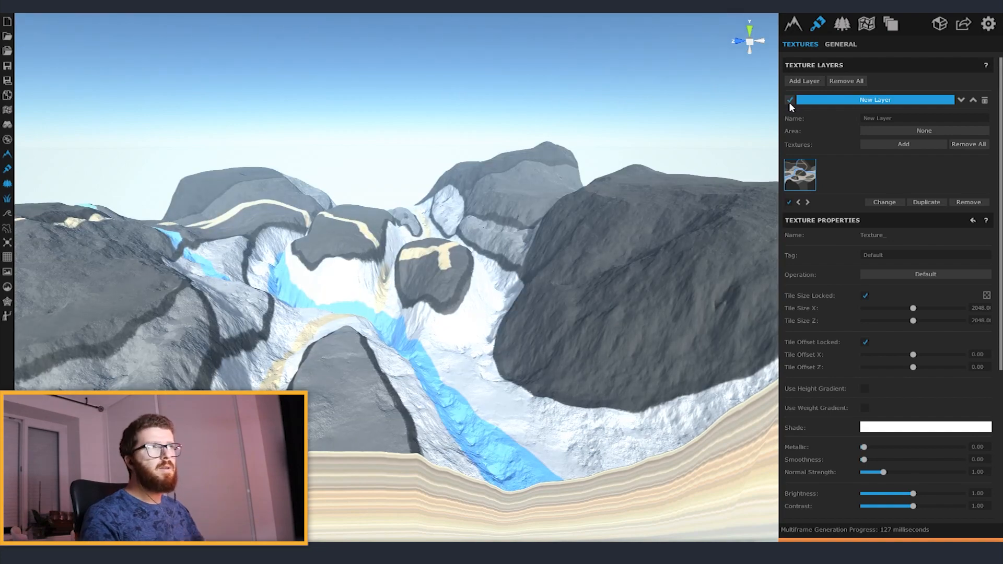
click(790, 100)
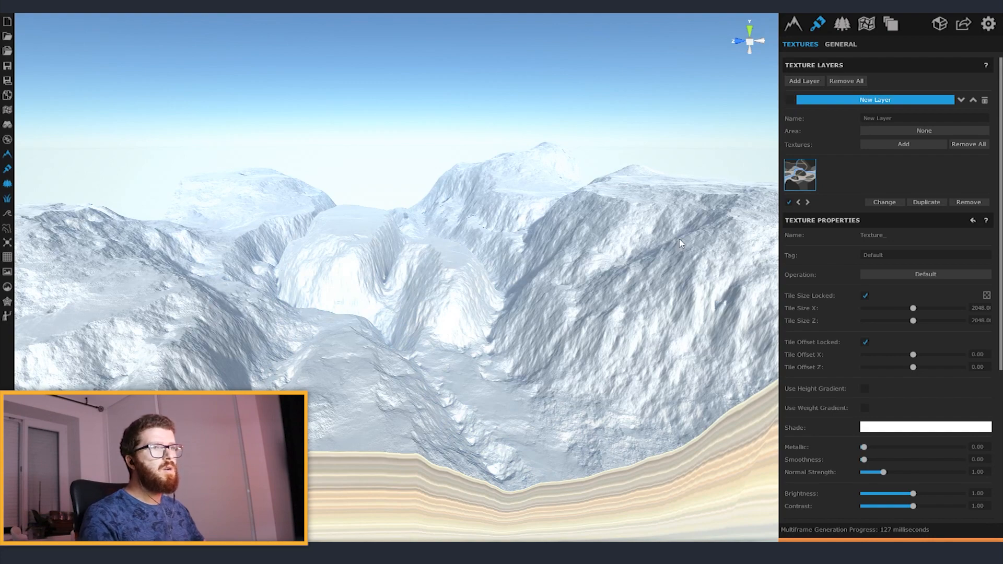
key(w)
right_drag(540, 392, 319, 375)
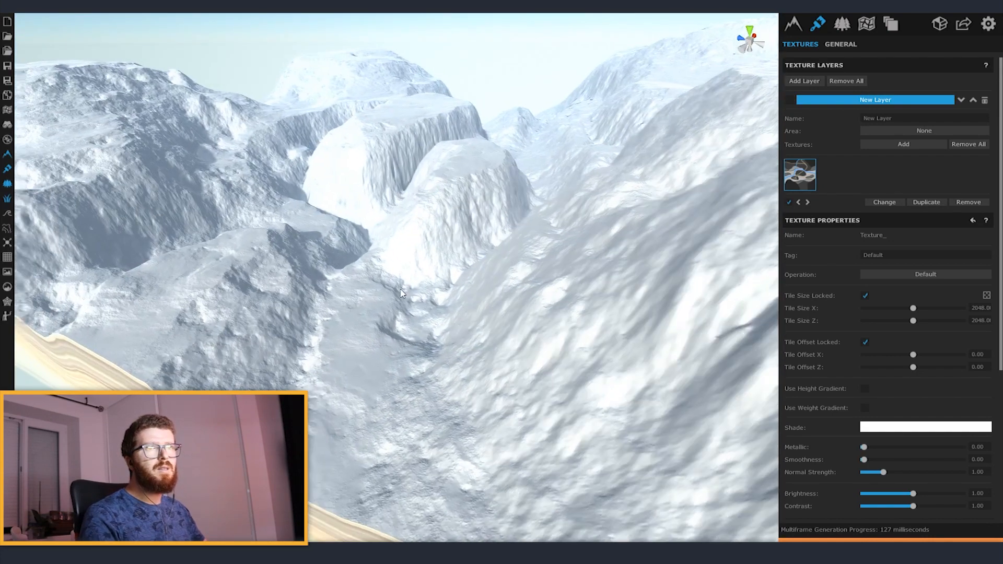
key(w)
right_drag(401, 294, 377, 304)
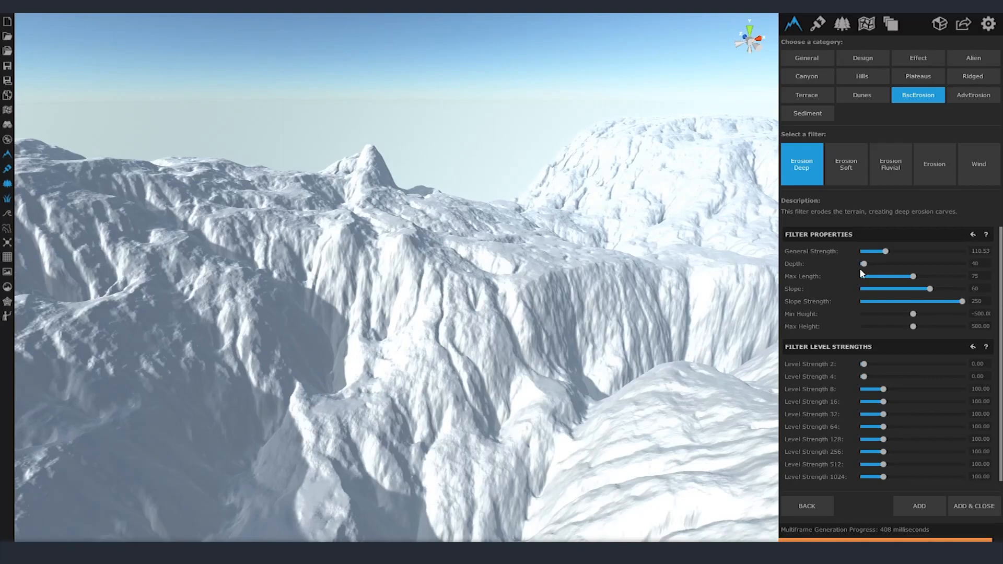
Add Erosion Deep with Max Length 83 to the third layer and set its Cavity to Convex, step size 11.69, strength 8.21
drag(914, 276, 918, 276)
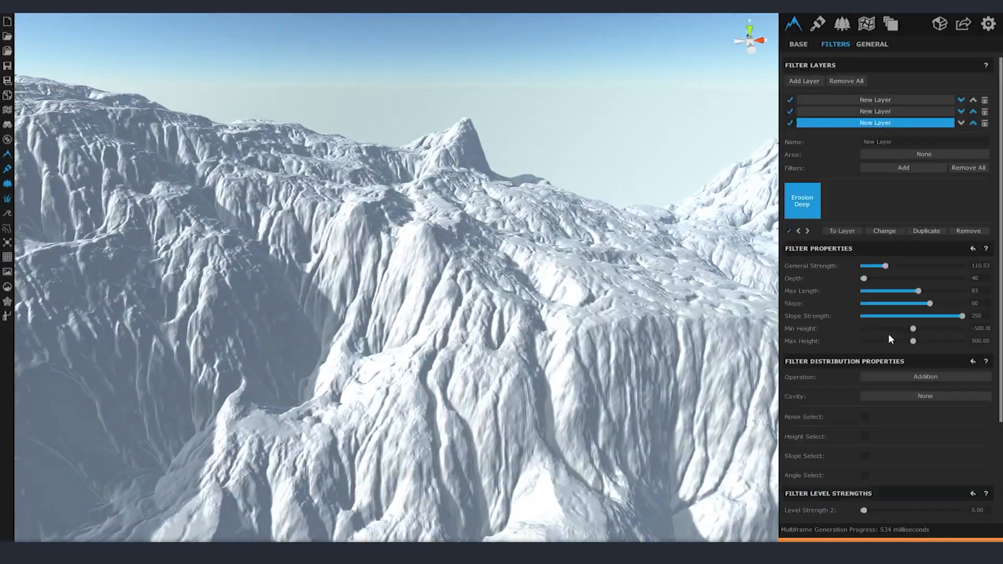
click(925, 397)
click(925, 418)
click(938, 398)
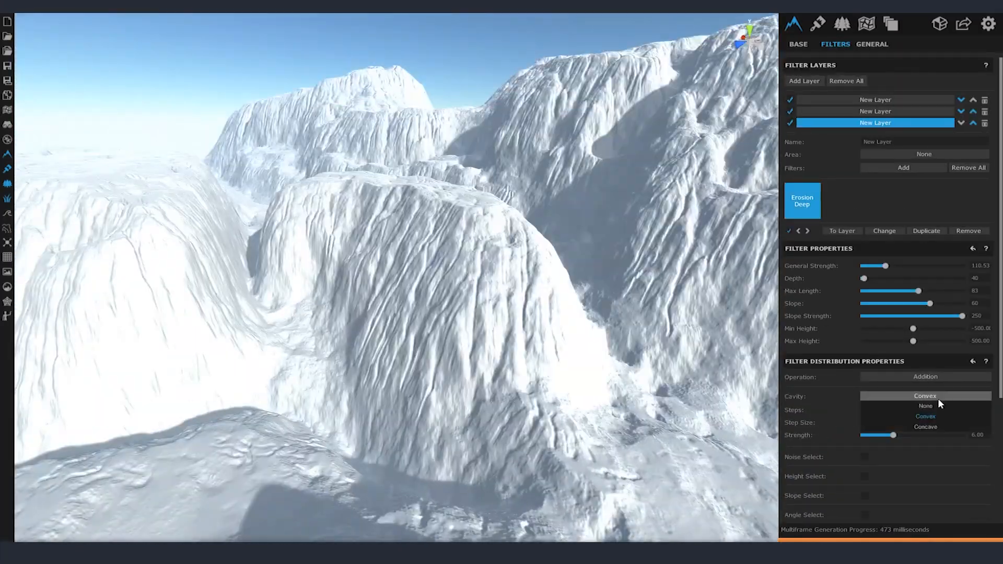
click(939, 399)
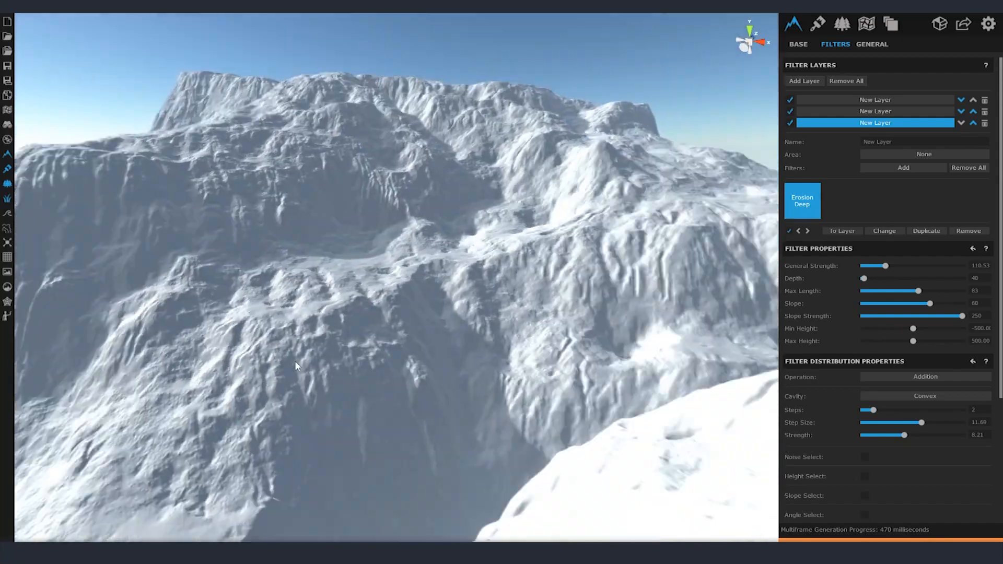
right_drag(295, 362, 407, 314)
Rename the first filter layer as Plateaus and the second filter layer as Terrace
click(884, 100)
drag(895, 143, 842, 144)
text(FlatPlateaus)
click(878, 111)
text(Terrace)
Add the Terrace filter to the Terrace layer
click(913, 171)
click(807, 95)
click(845, 162)
click(972, 506)
right_drag(617, 319, 458, 336)
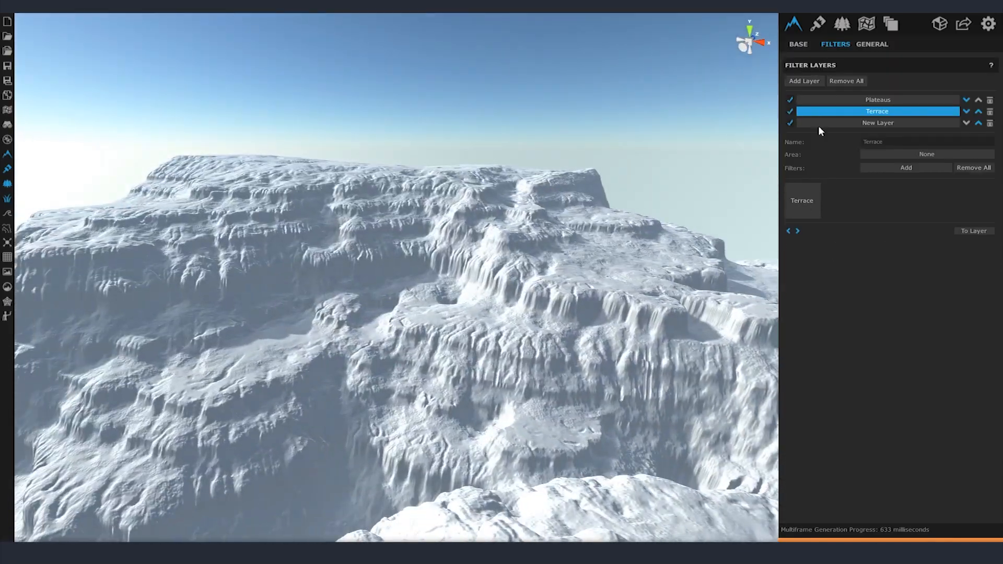
Rename the third filter layer, which holds Erosion Deep, as Erosion_01
click(805, 194)
drag(896, 142, 833, 142)
text(Erosion_01)
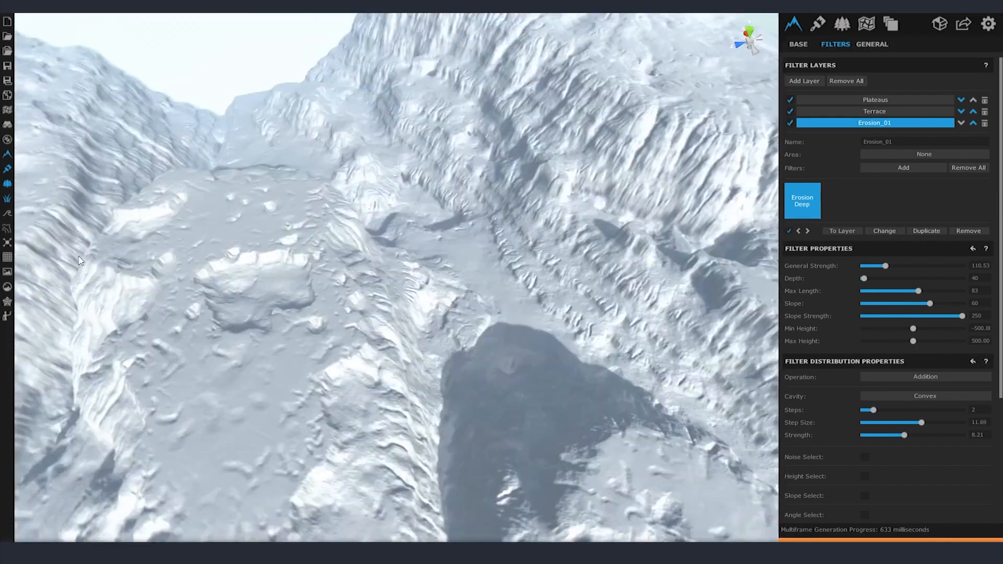
Rename the existing terrain area as Area_01
click(866, 23)
click(849, 101)
text(Area_01)
Add a second area with a height-map and set its height-map operation to Addition and border blend range to 1.00
click(803, 81)
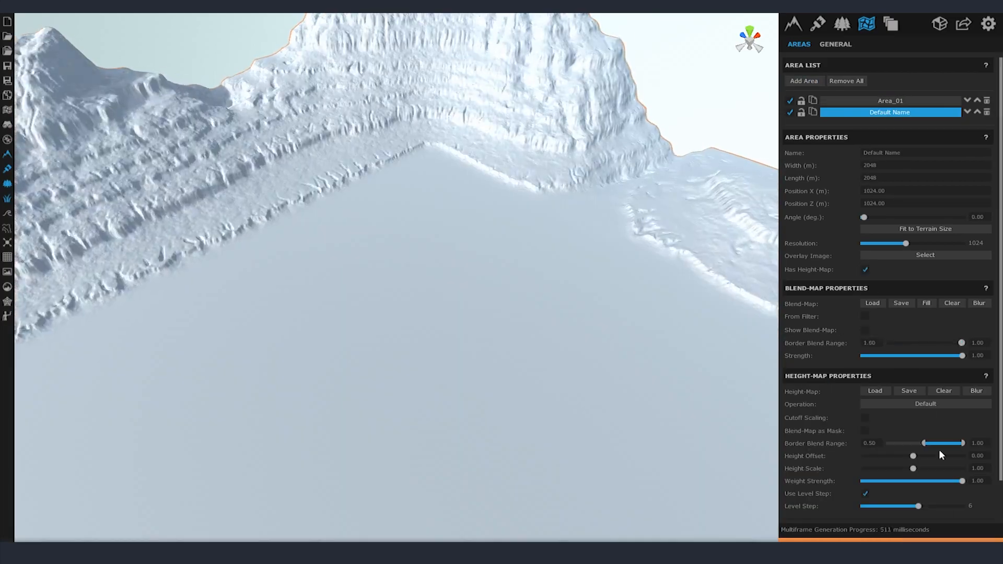
click(926, 404)
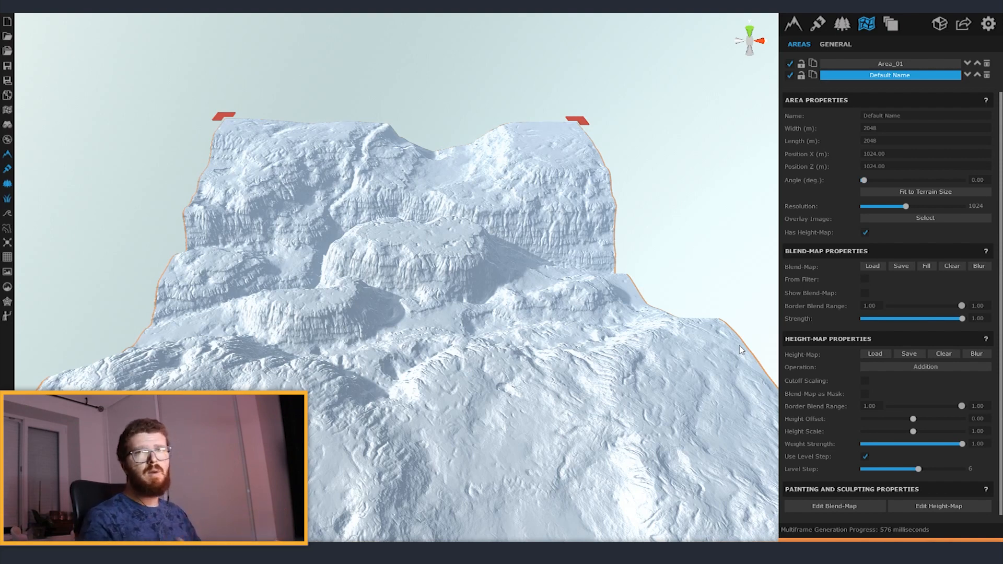
key(ctrl)
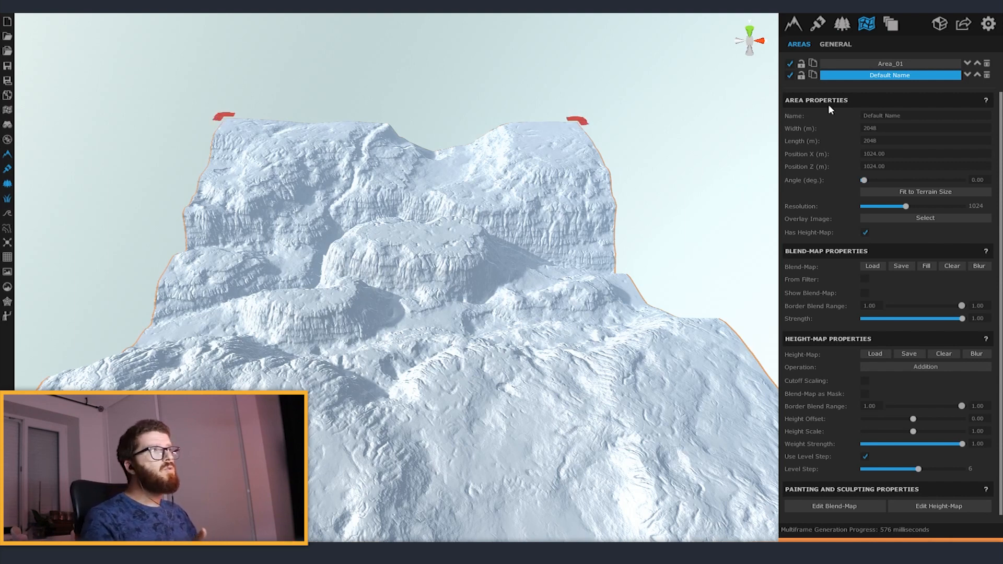
Set the surface height-map export to the Unreal game engine and enable Flip Y
click(964, 25)
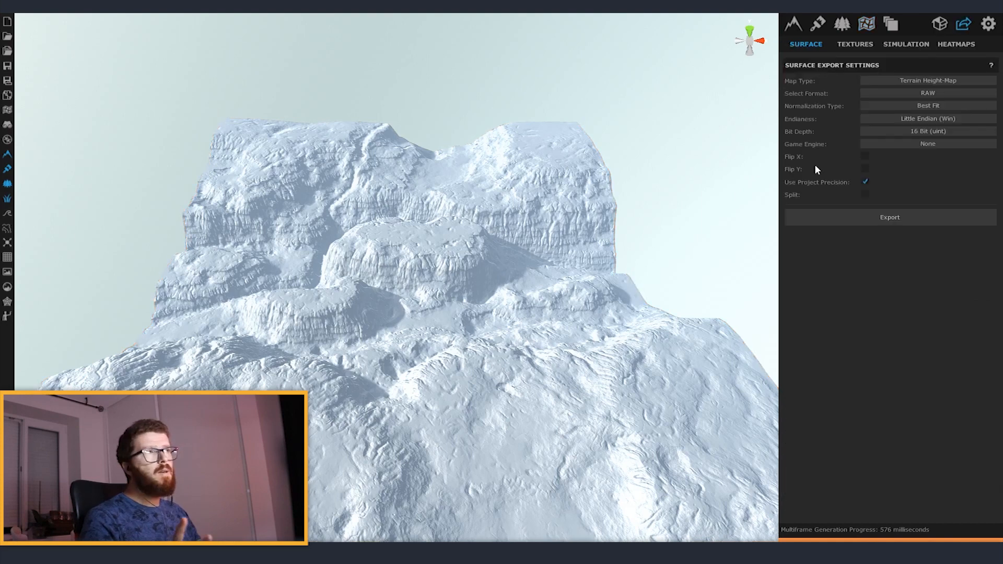
click(930, 144)
click(929, 174)
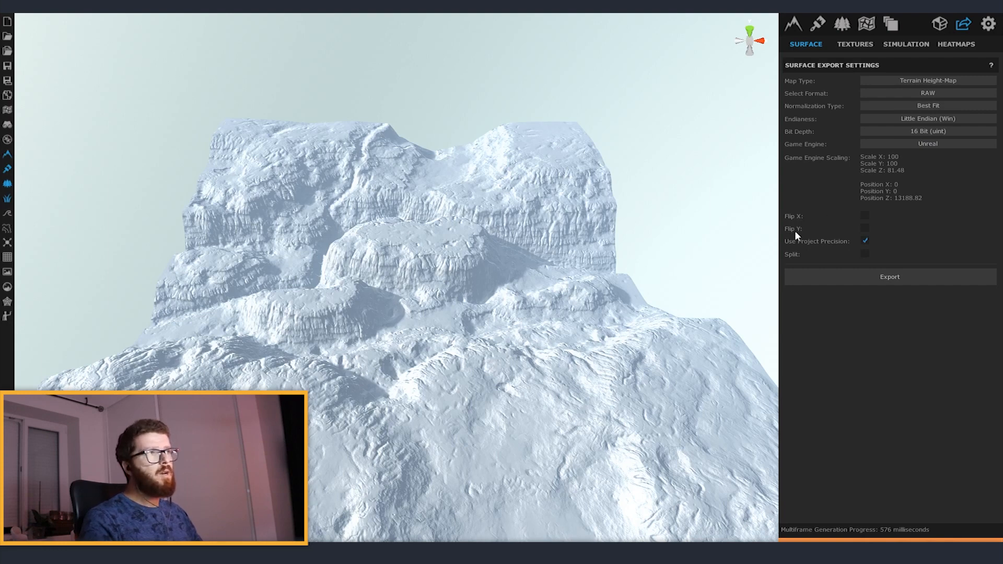
click(866, 229)
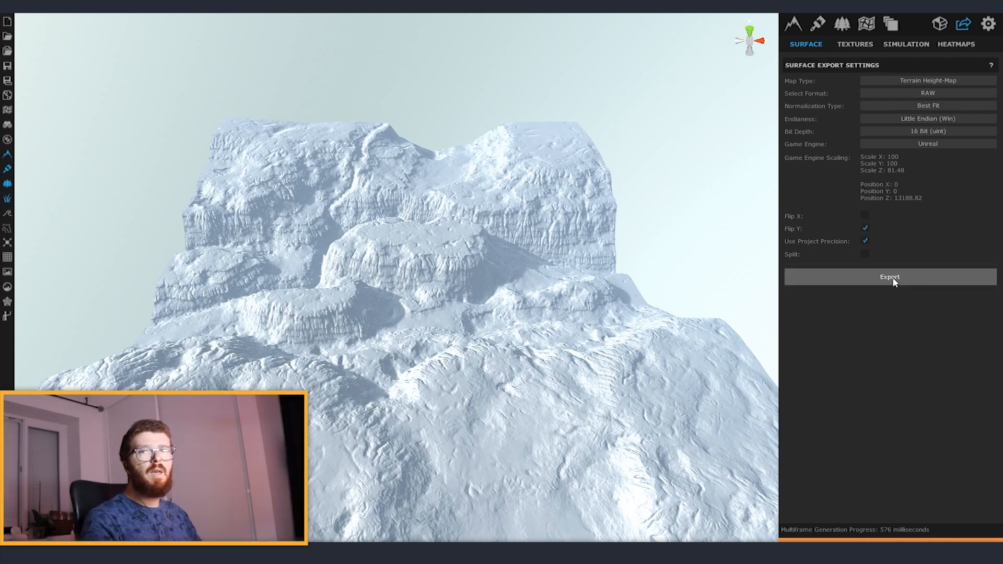
Enable splitting for the exported height-map, with a tile width and height of 256
click(866, 254)
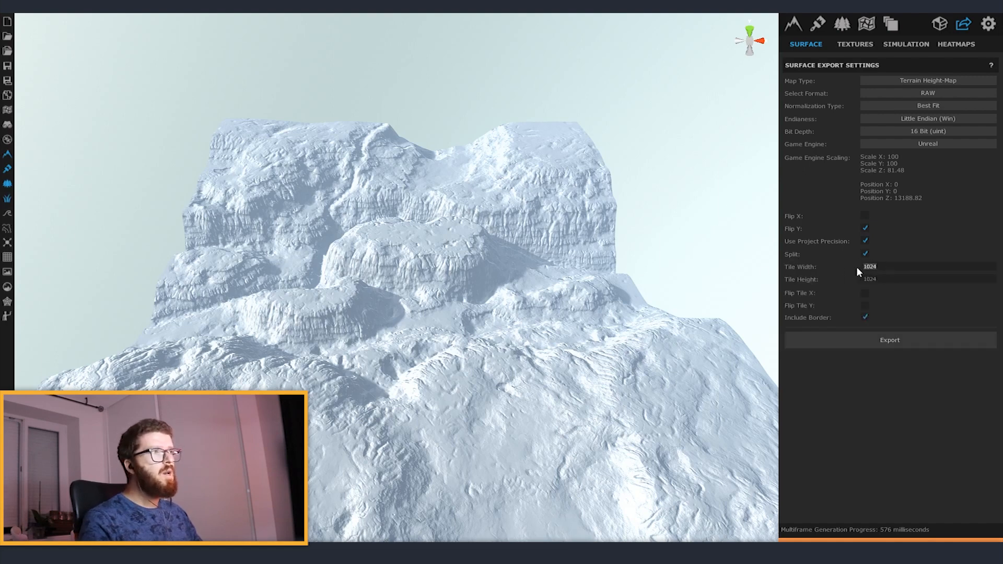
text(256)
key(Return)
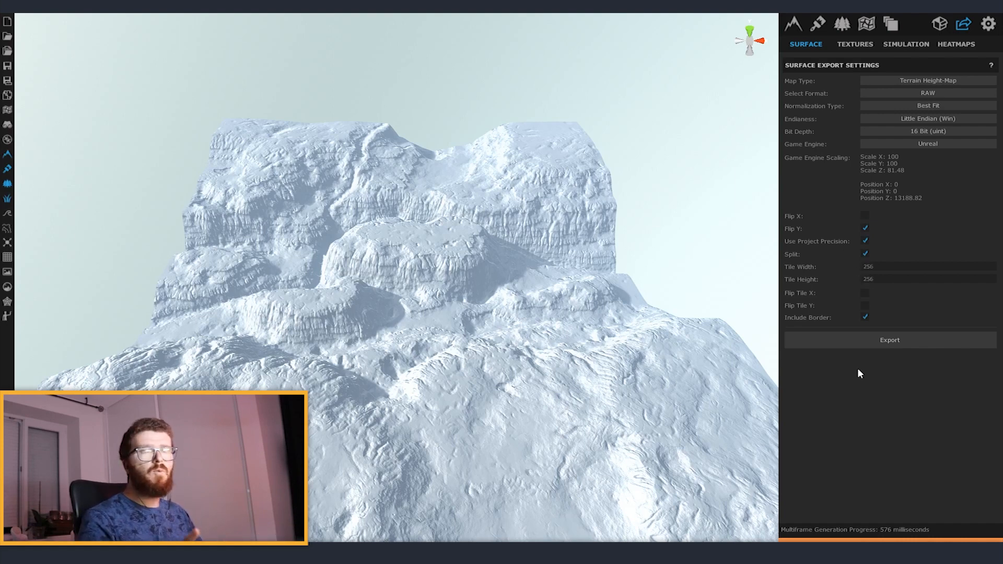
Export the split terrain height-map in RAW format under the file name heightmap
click(892, 343)
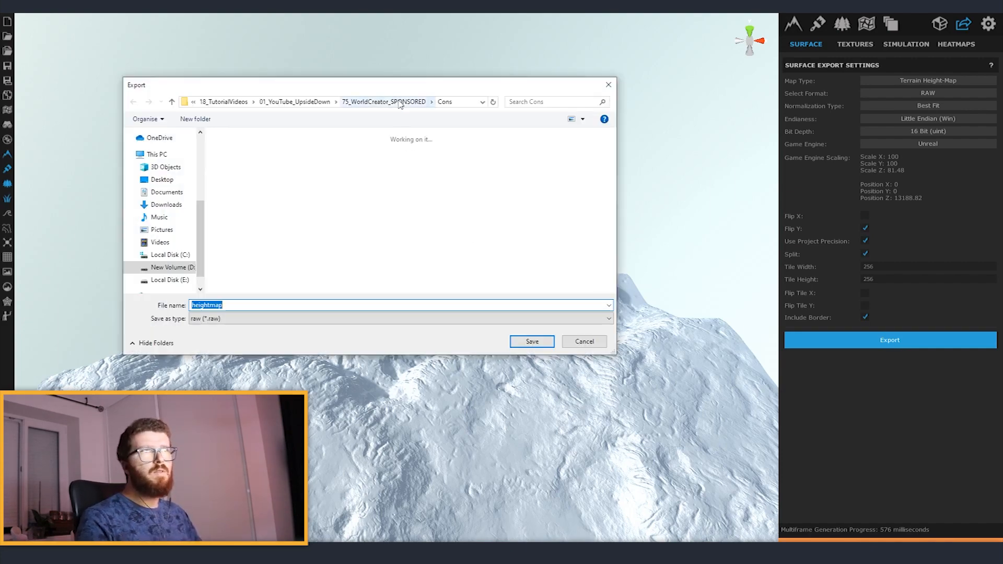
click(530, 343)
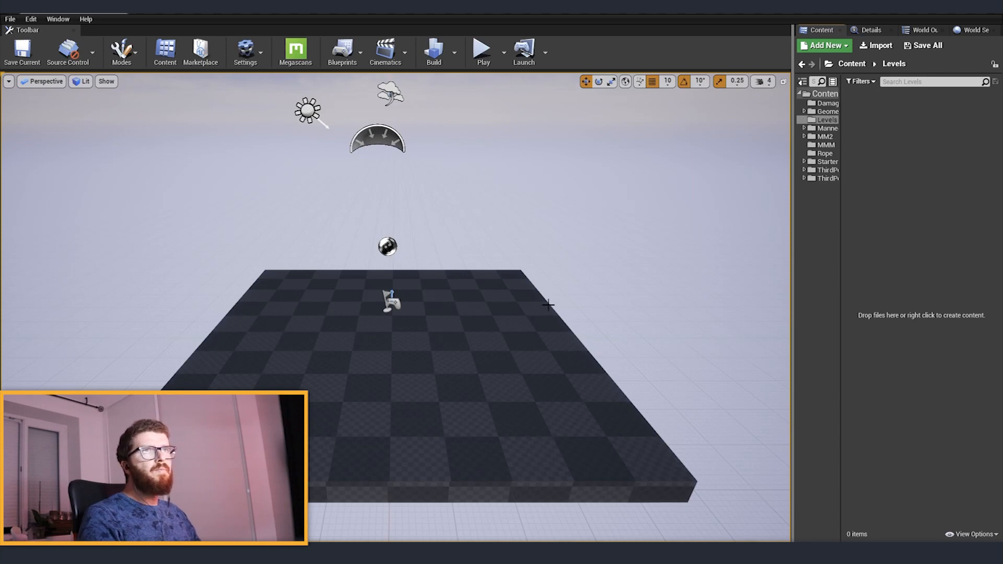
In Unreal Editor, delete the checkered floor and save the level as Level_Tutorial in the Levels folder
click(248, 319)
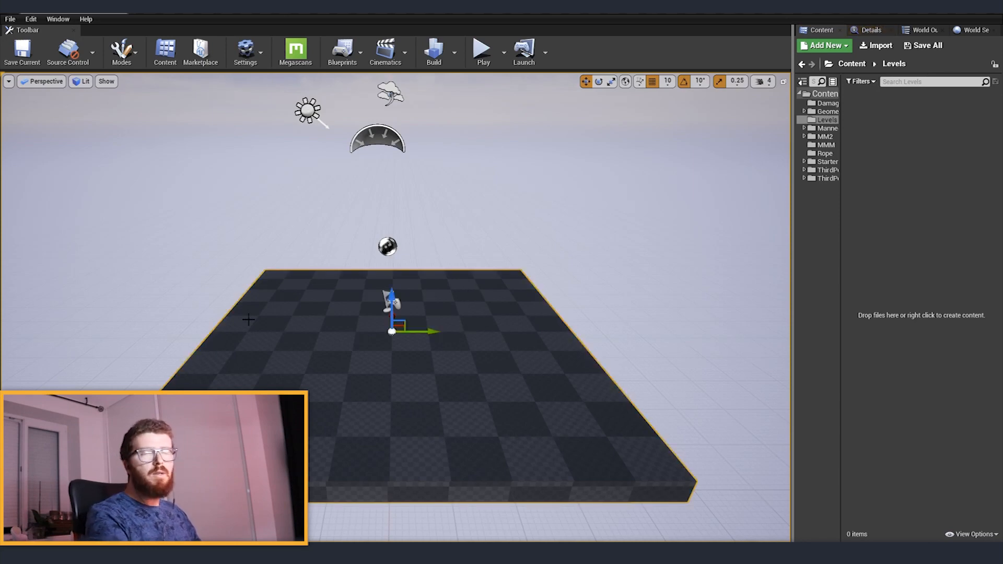
key(Delete)
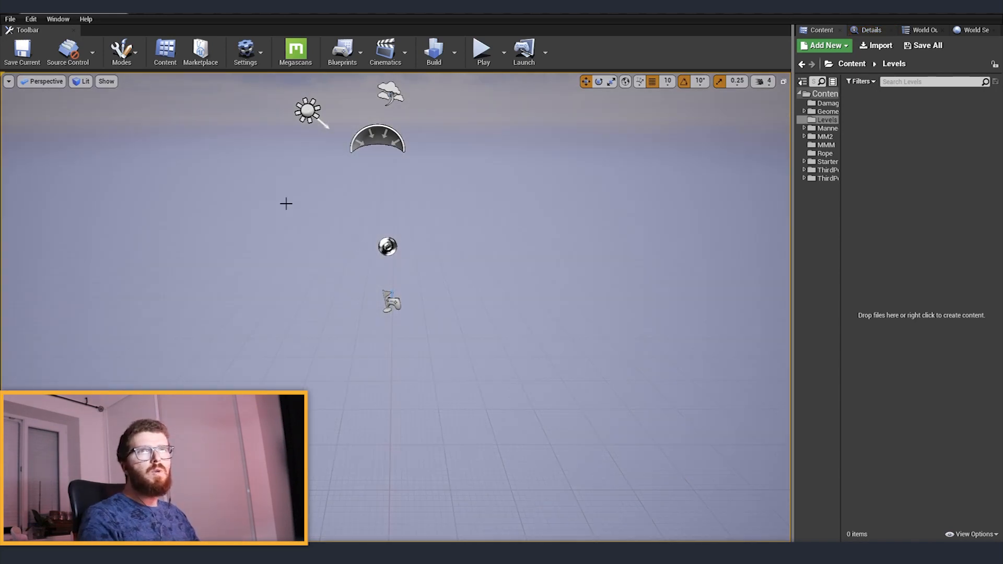
click(10, 19)
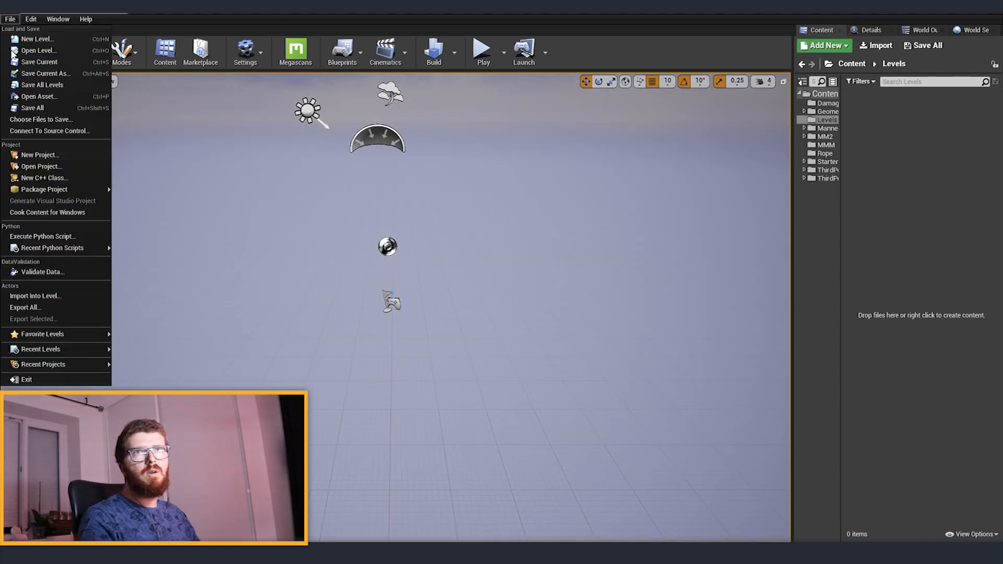
click(46, 73)
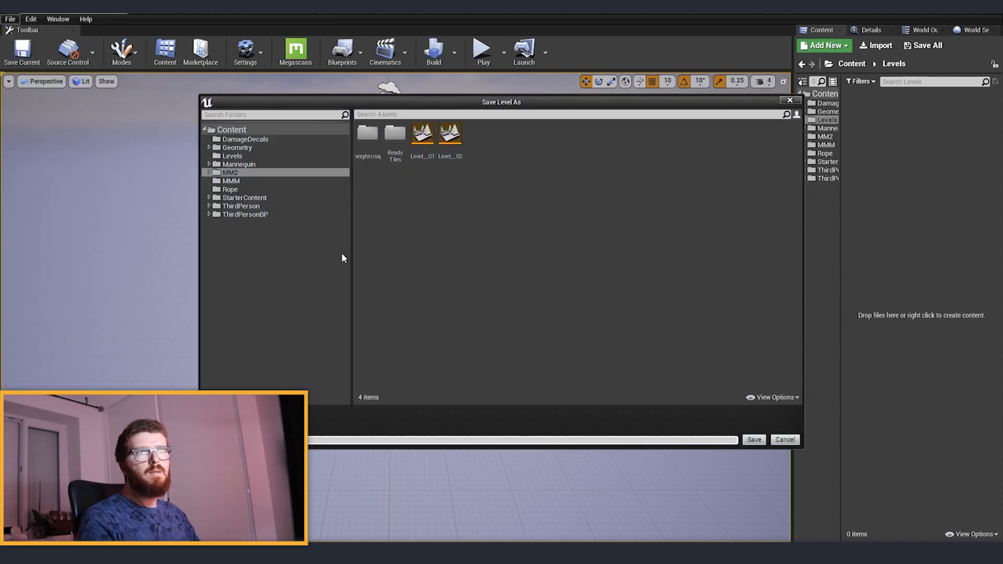
click(232, 156)
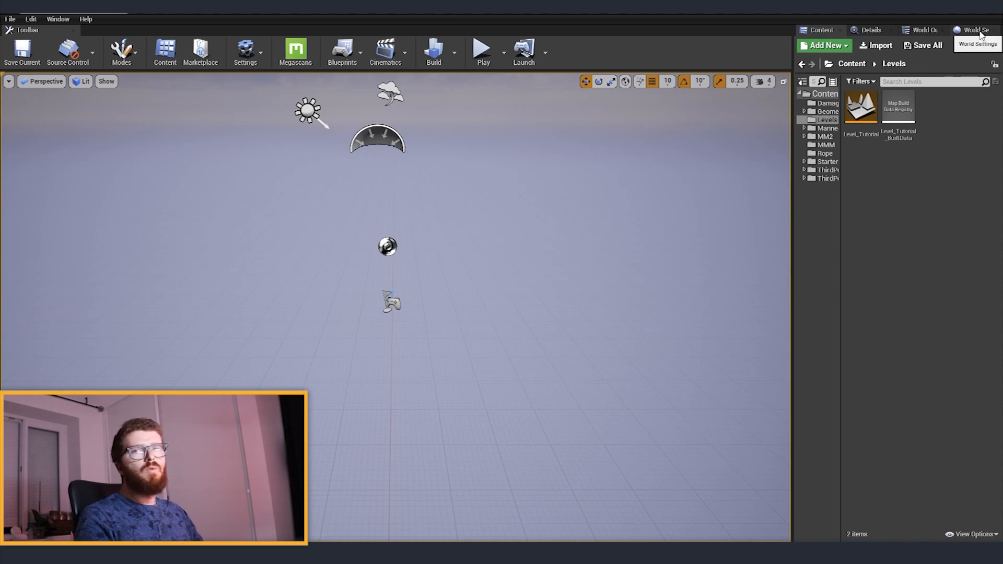
Enable World Composition in the world settings and open the Levels window
click(981, 33)
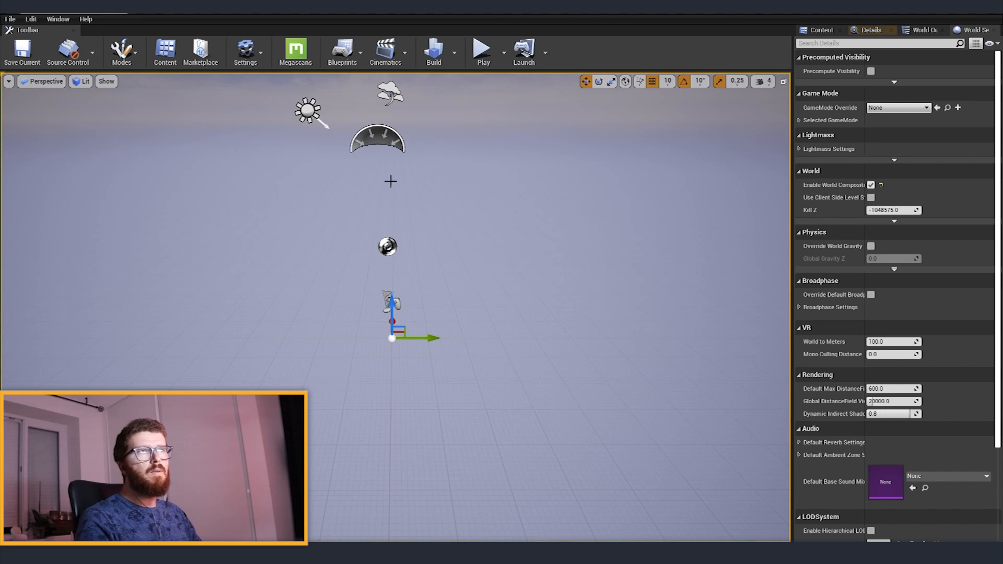
click(57, 19)
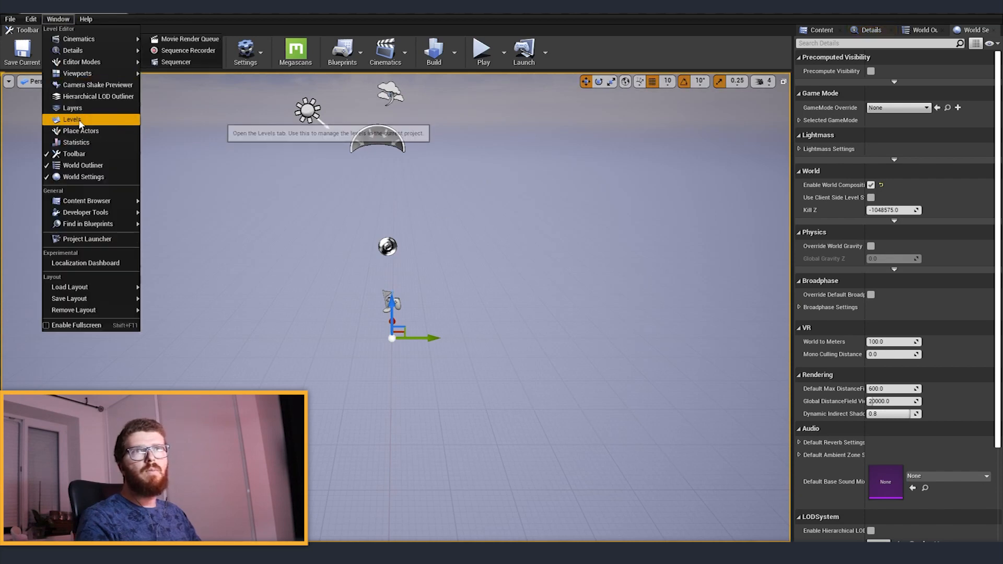
click(63, 120)
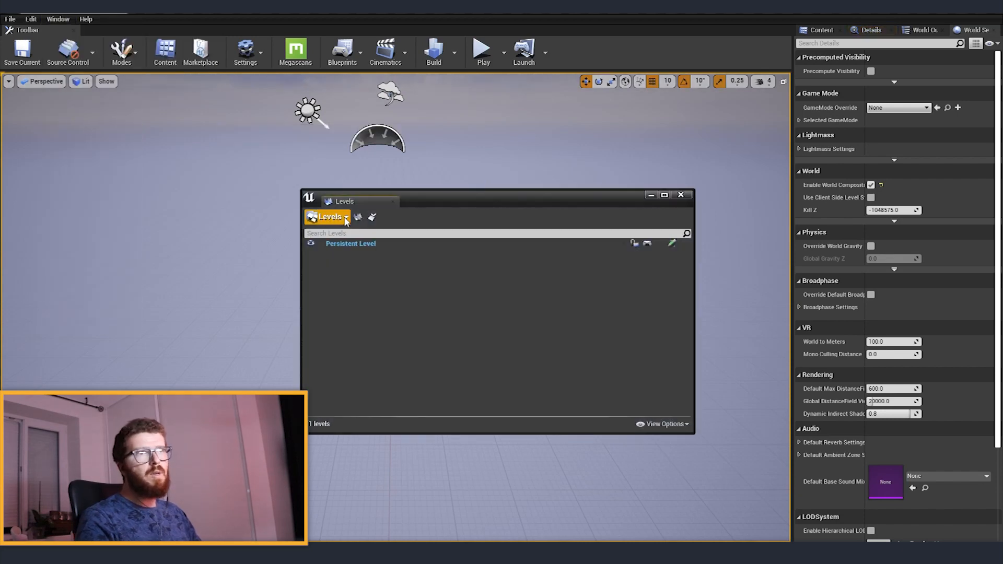
Import a tiled landscape using all the heightmap tiles in the Export folder
click(345, 218)
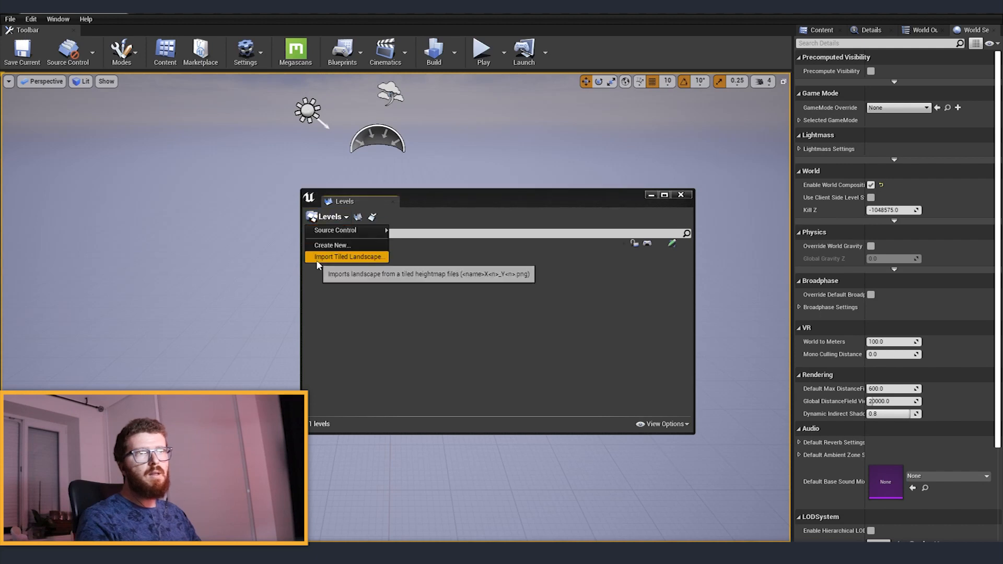
click(363, 257)
click(541, 220)
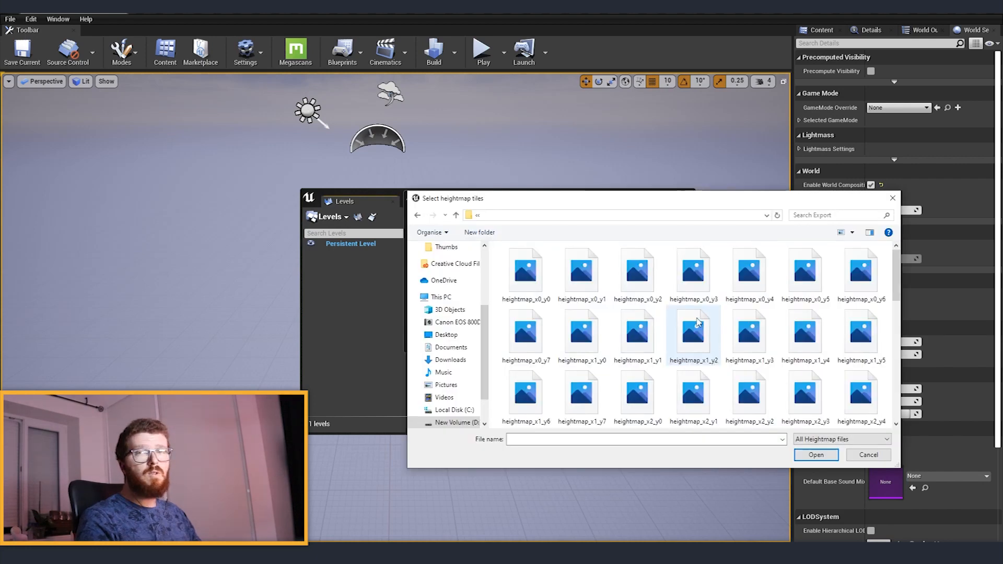
click(585, 277)
key(ctrl+a)
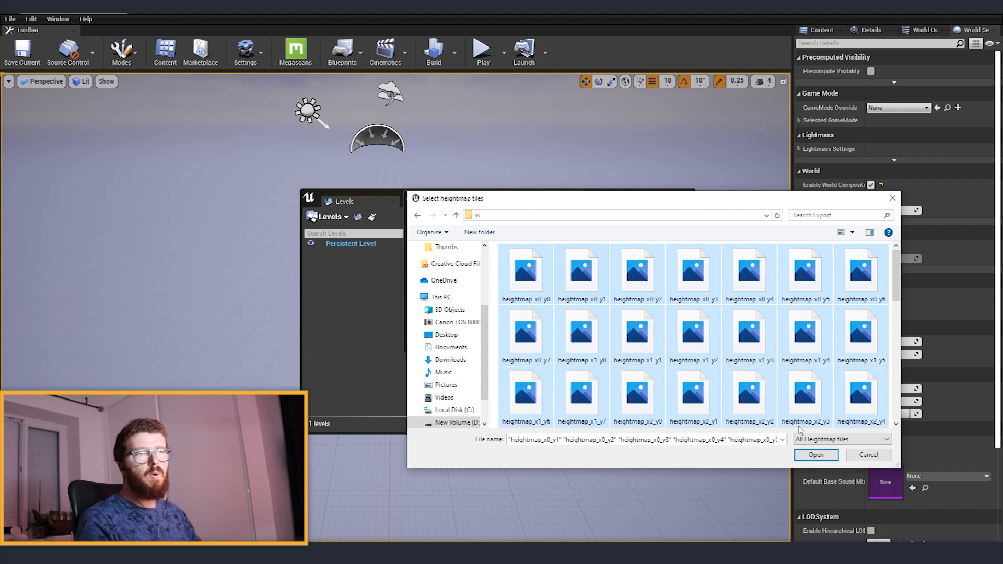
click(817, 455)
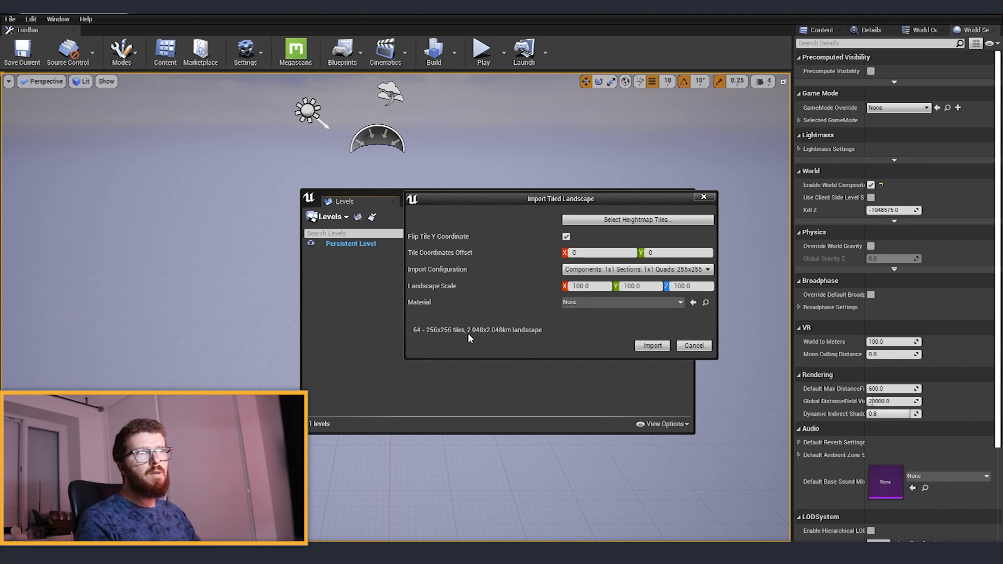
click(652, 346)
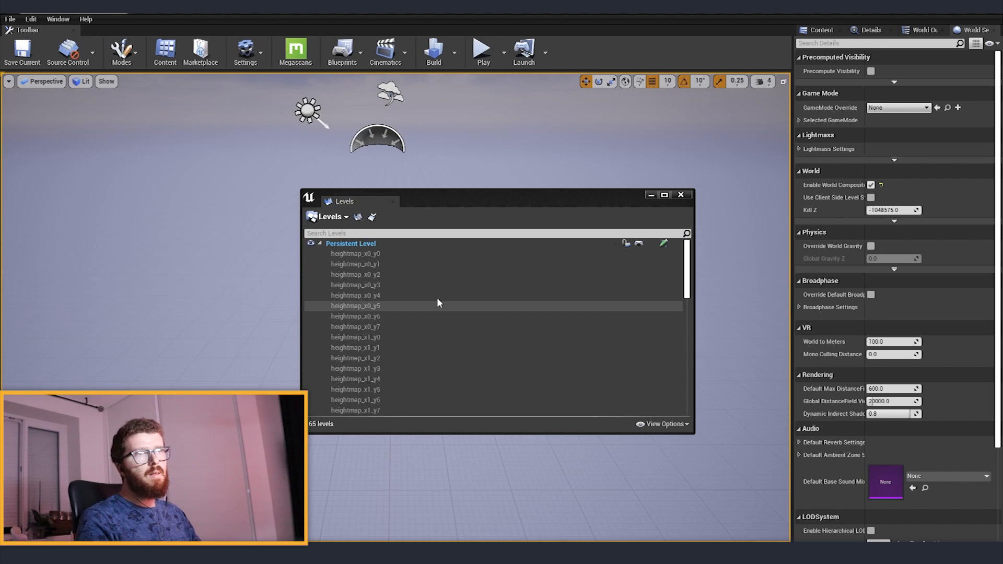
Load all the tile levels from heightmap_x0_y0 to heightmap_x7_y7 under the persistent level
click(376, 254)
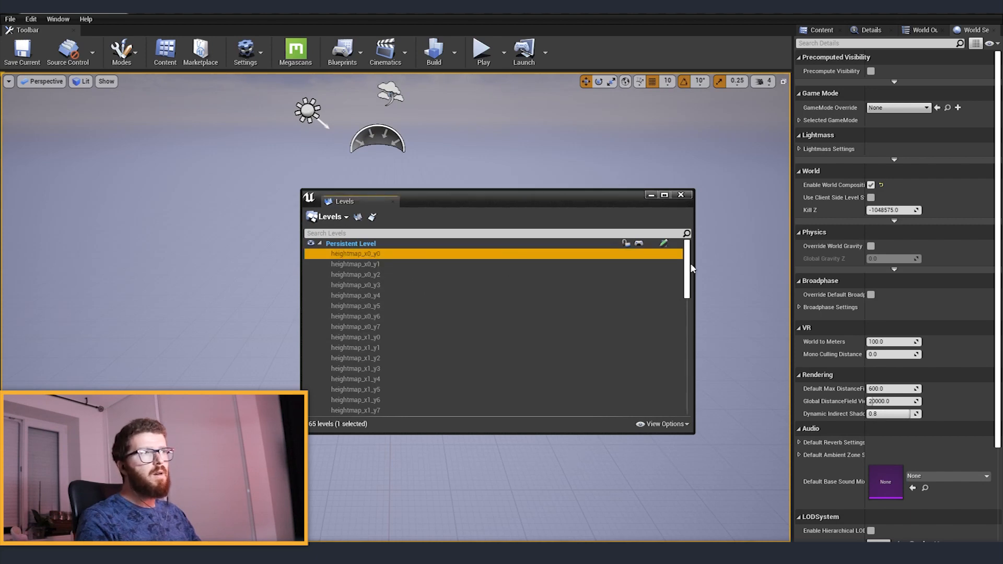
drag(690, 268, 688, 400)
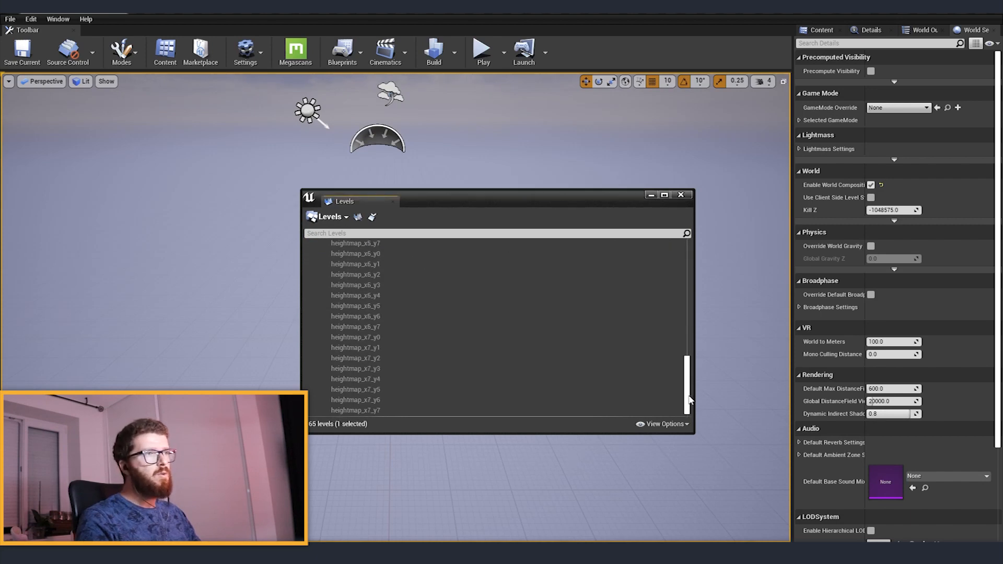
shift+click(387, 409)
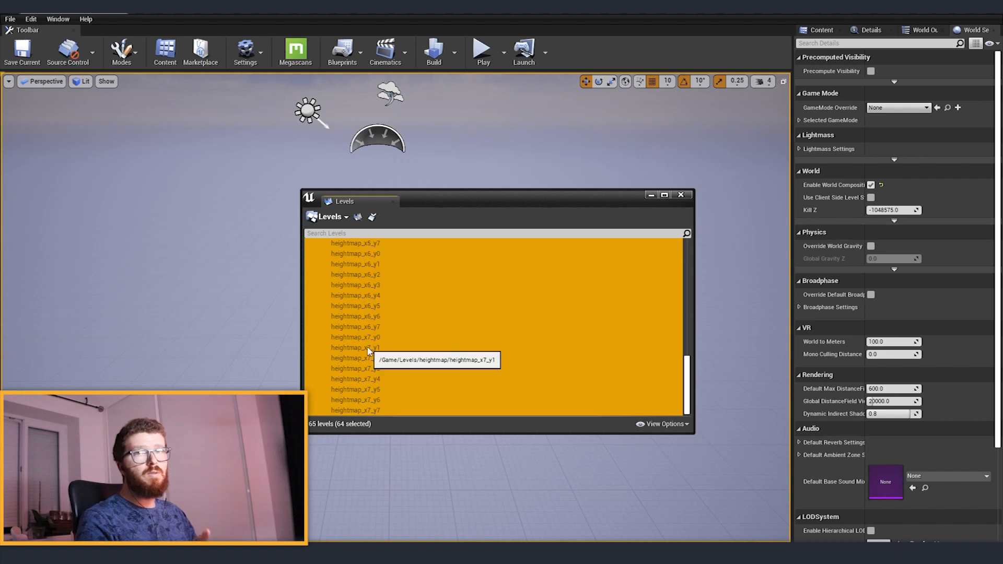
right_click(369, 351)
click(391, 361)
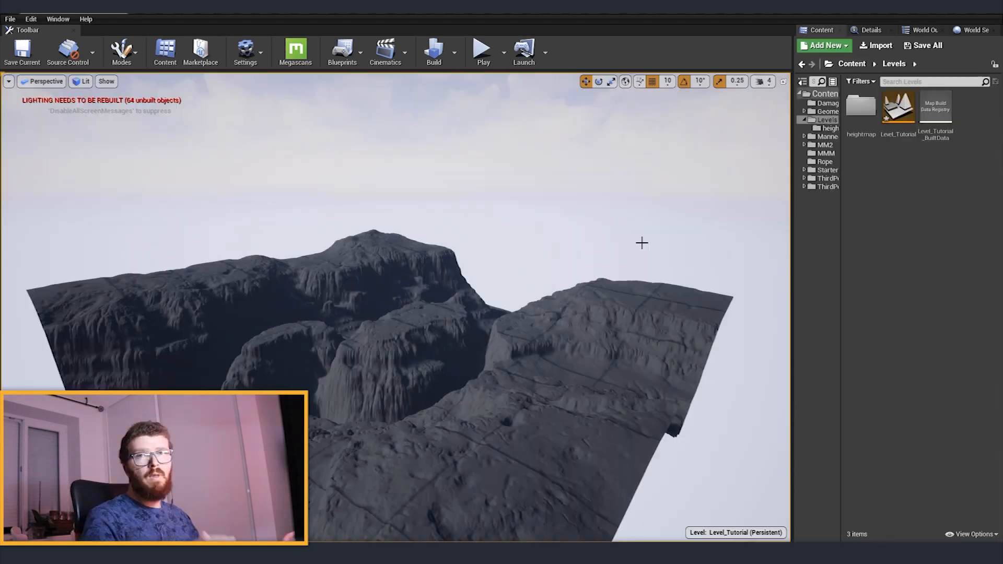
right_drag(630, 266, 628, 315)
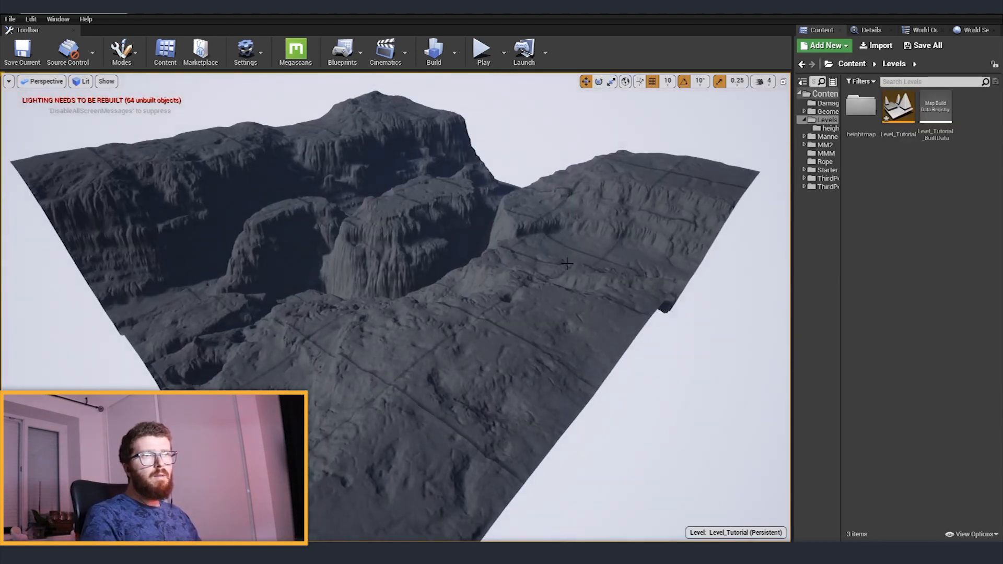
right_drag(513, 235, 491, 209)
key(w)
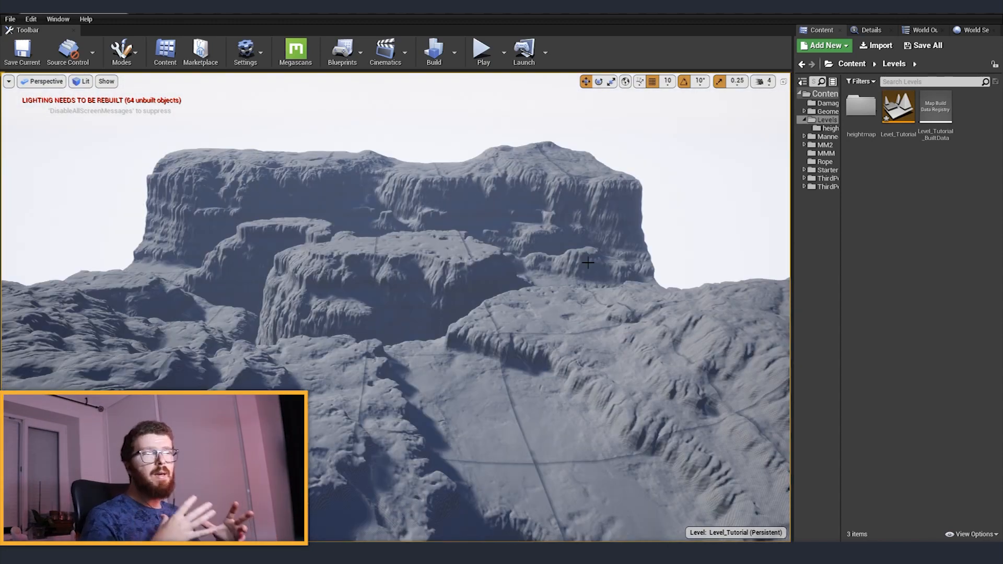